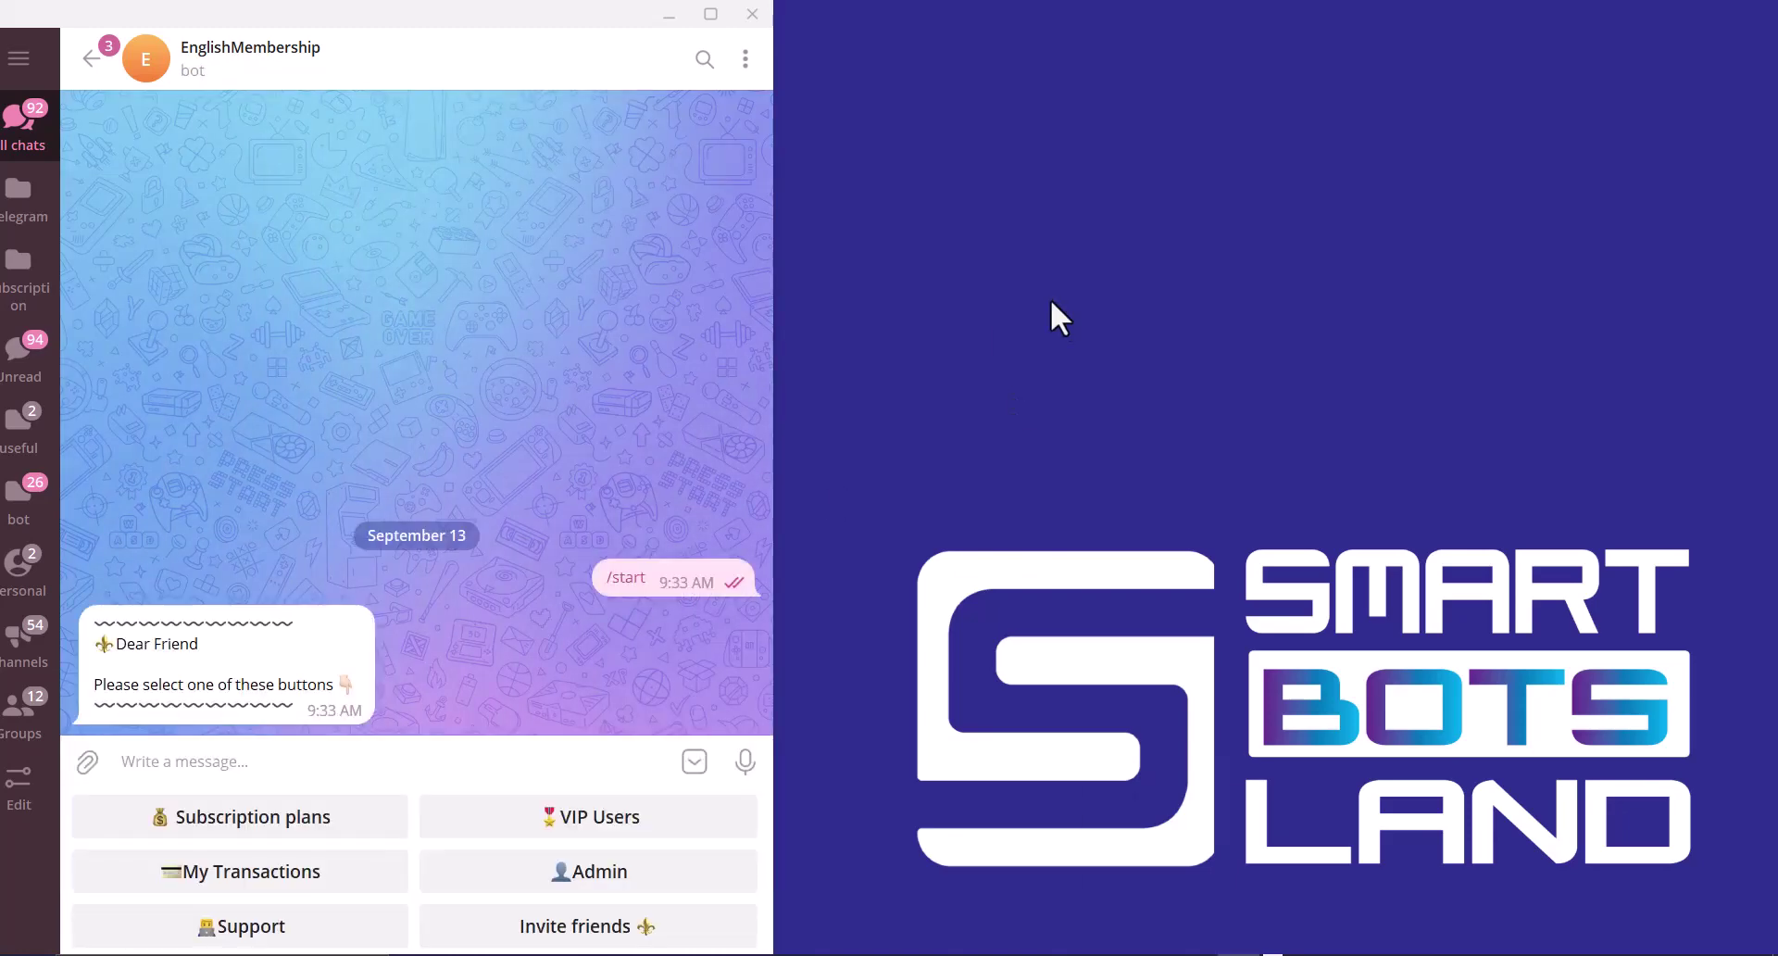
- Open the web app for editing membership plans from the EnglishMembership bot's Admin section
click(630, 875)
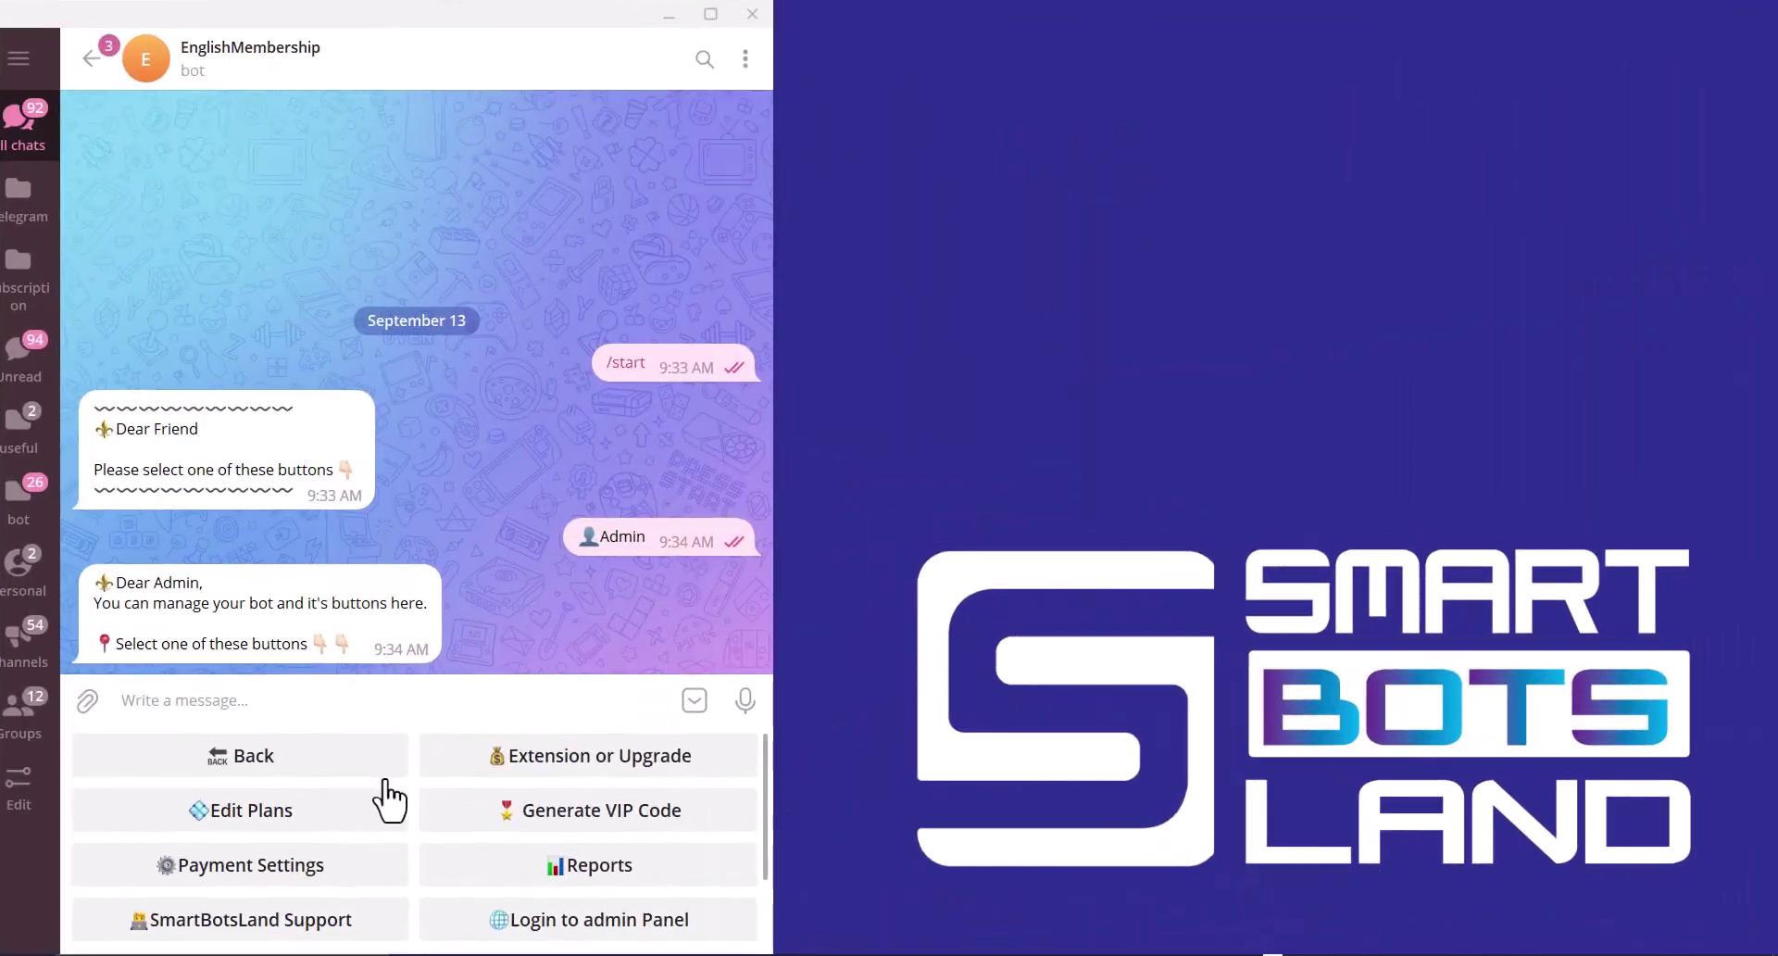
click(328, 838)
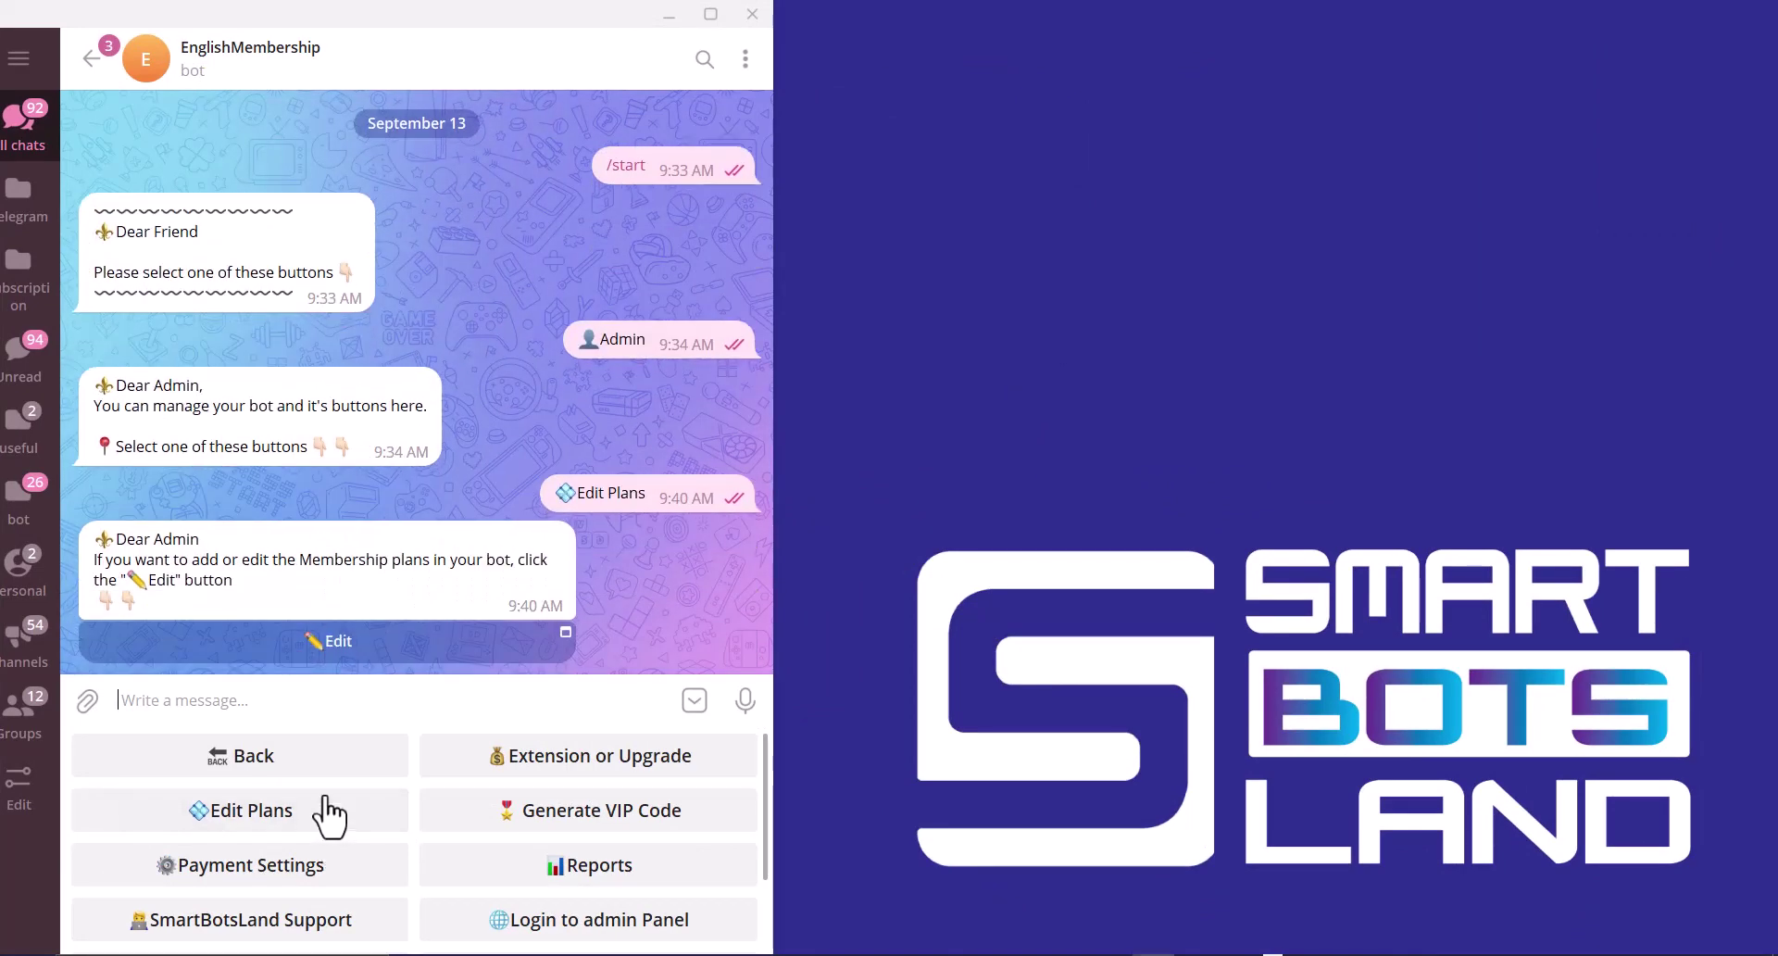
click(382, 654)
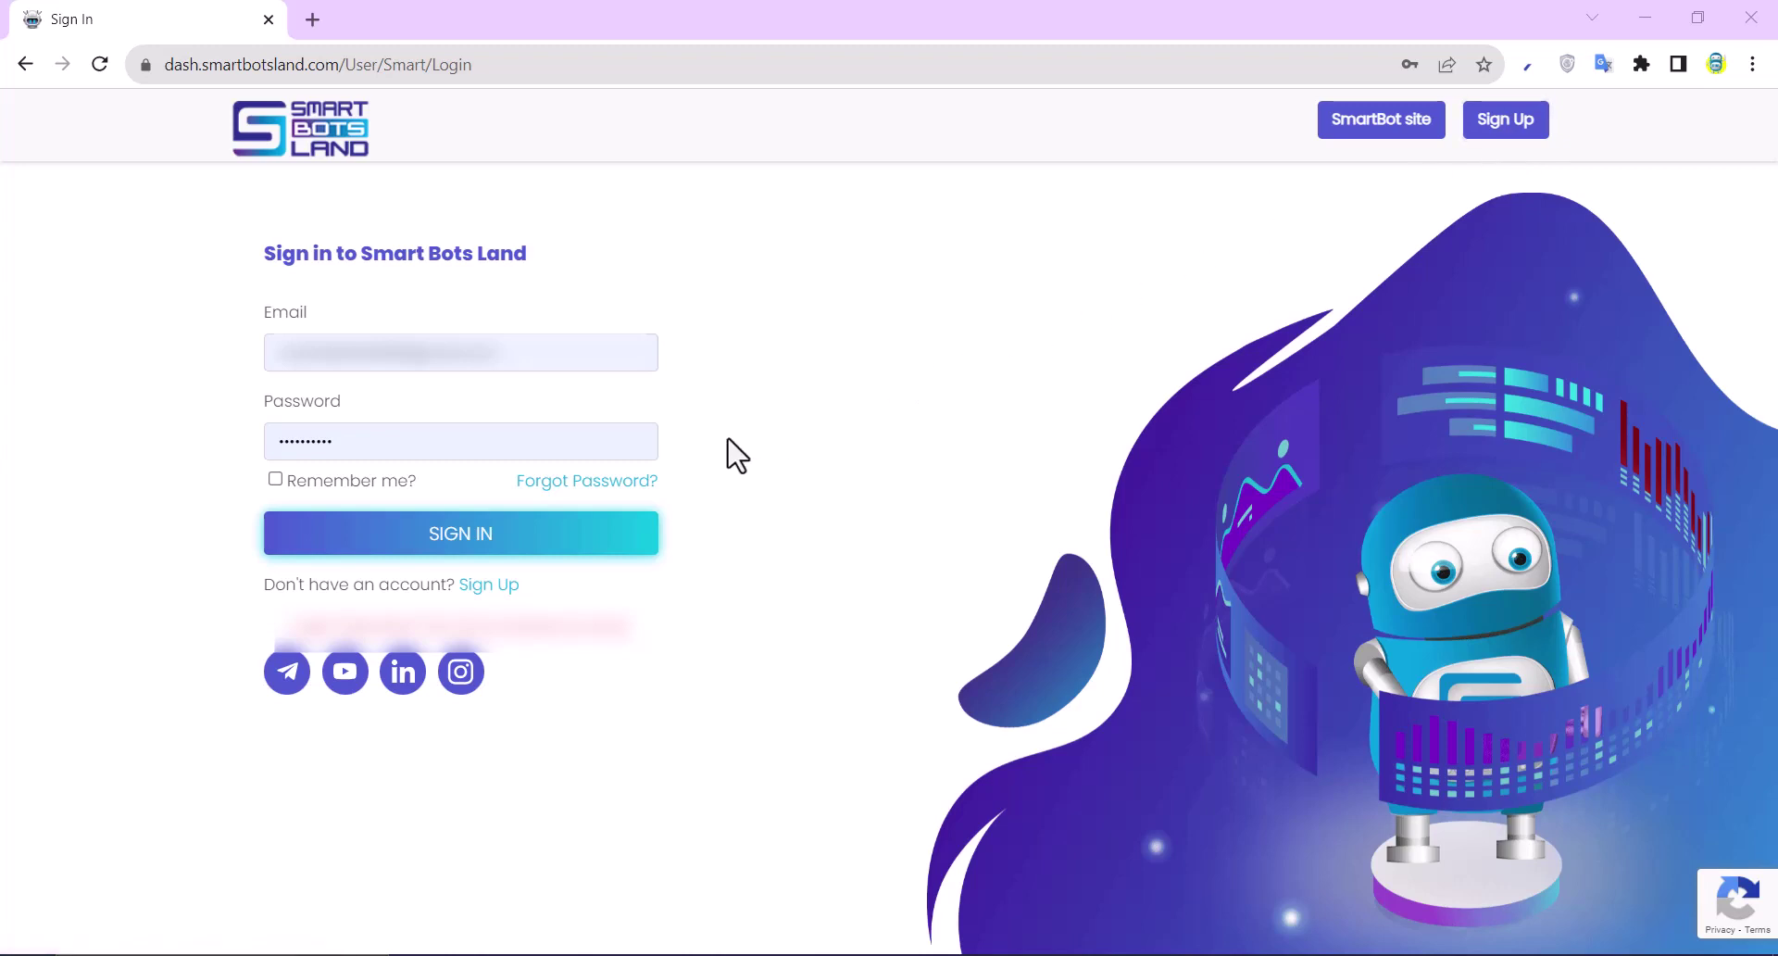
- Switch to the Smart Bots Land dashboard in the browser, sign in with the prefilled credentials and open the bot buttons list
click(586, 550)
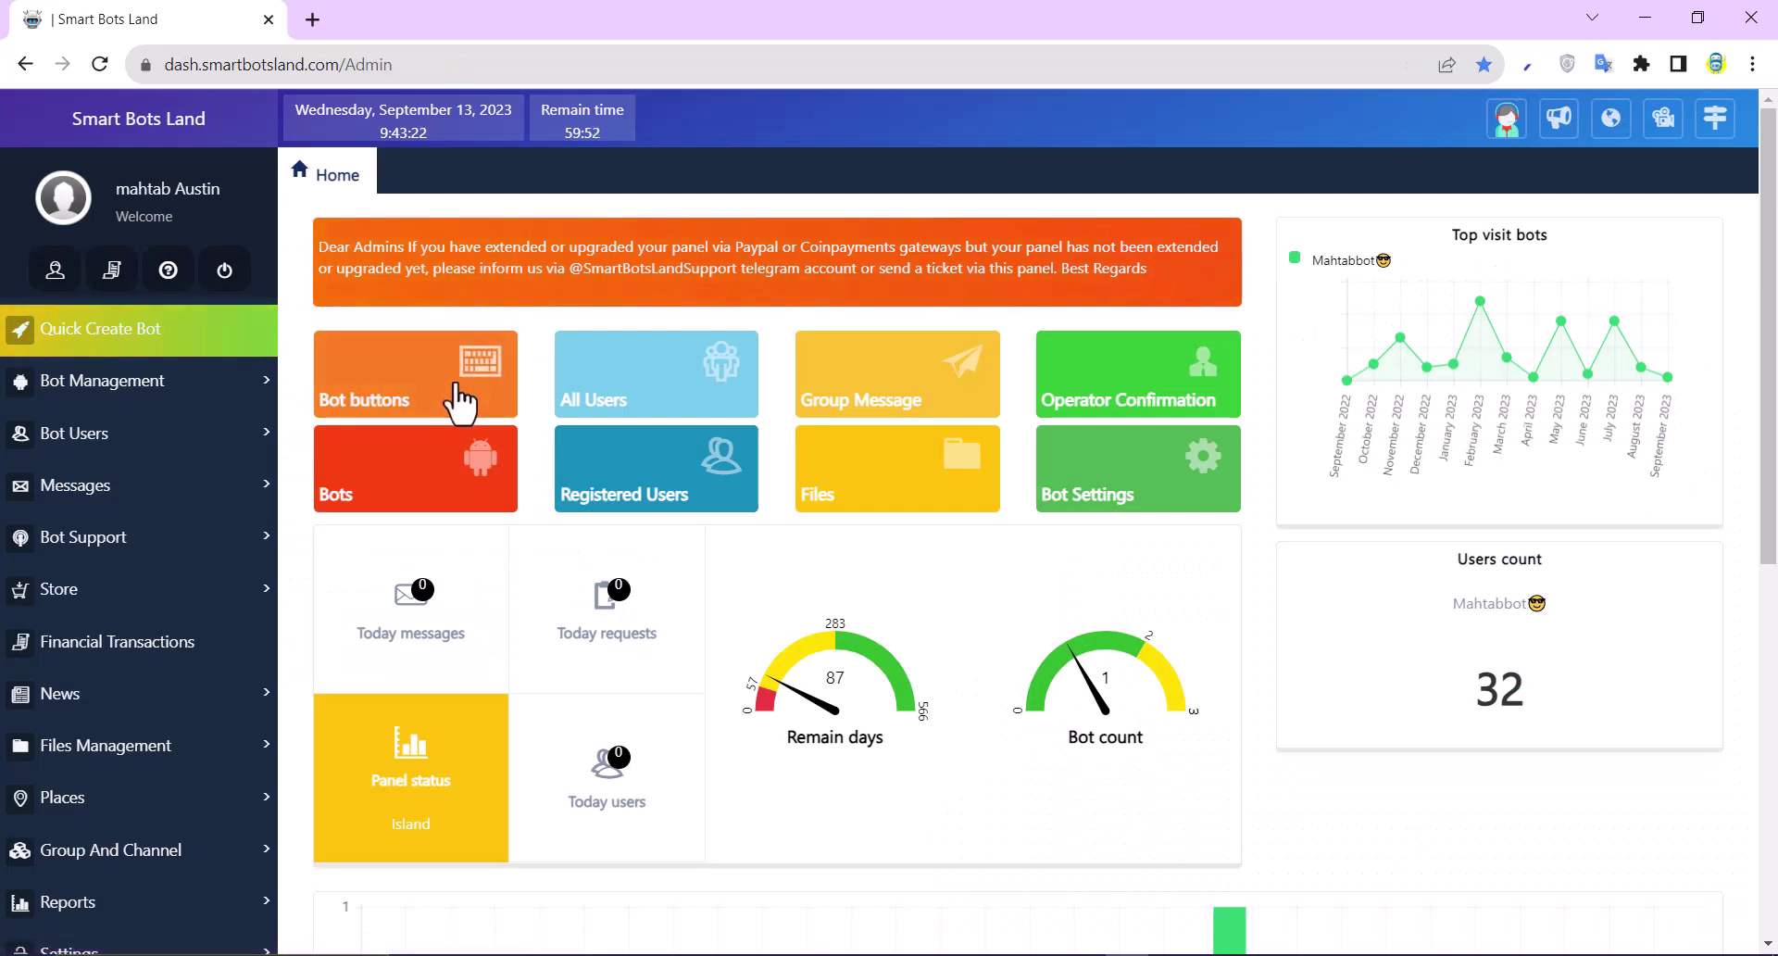
click(460, 401)
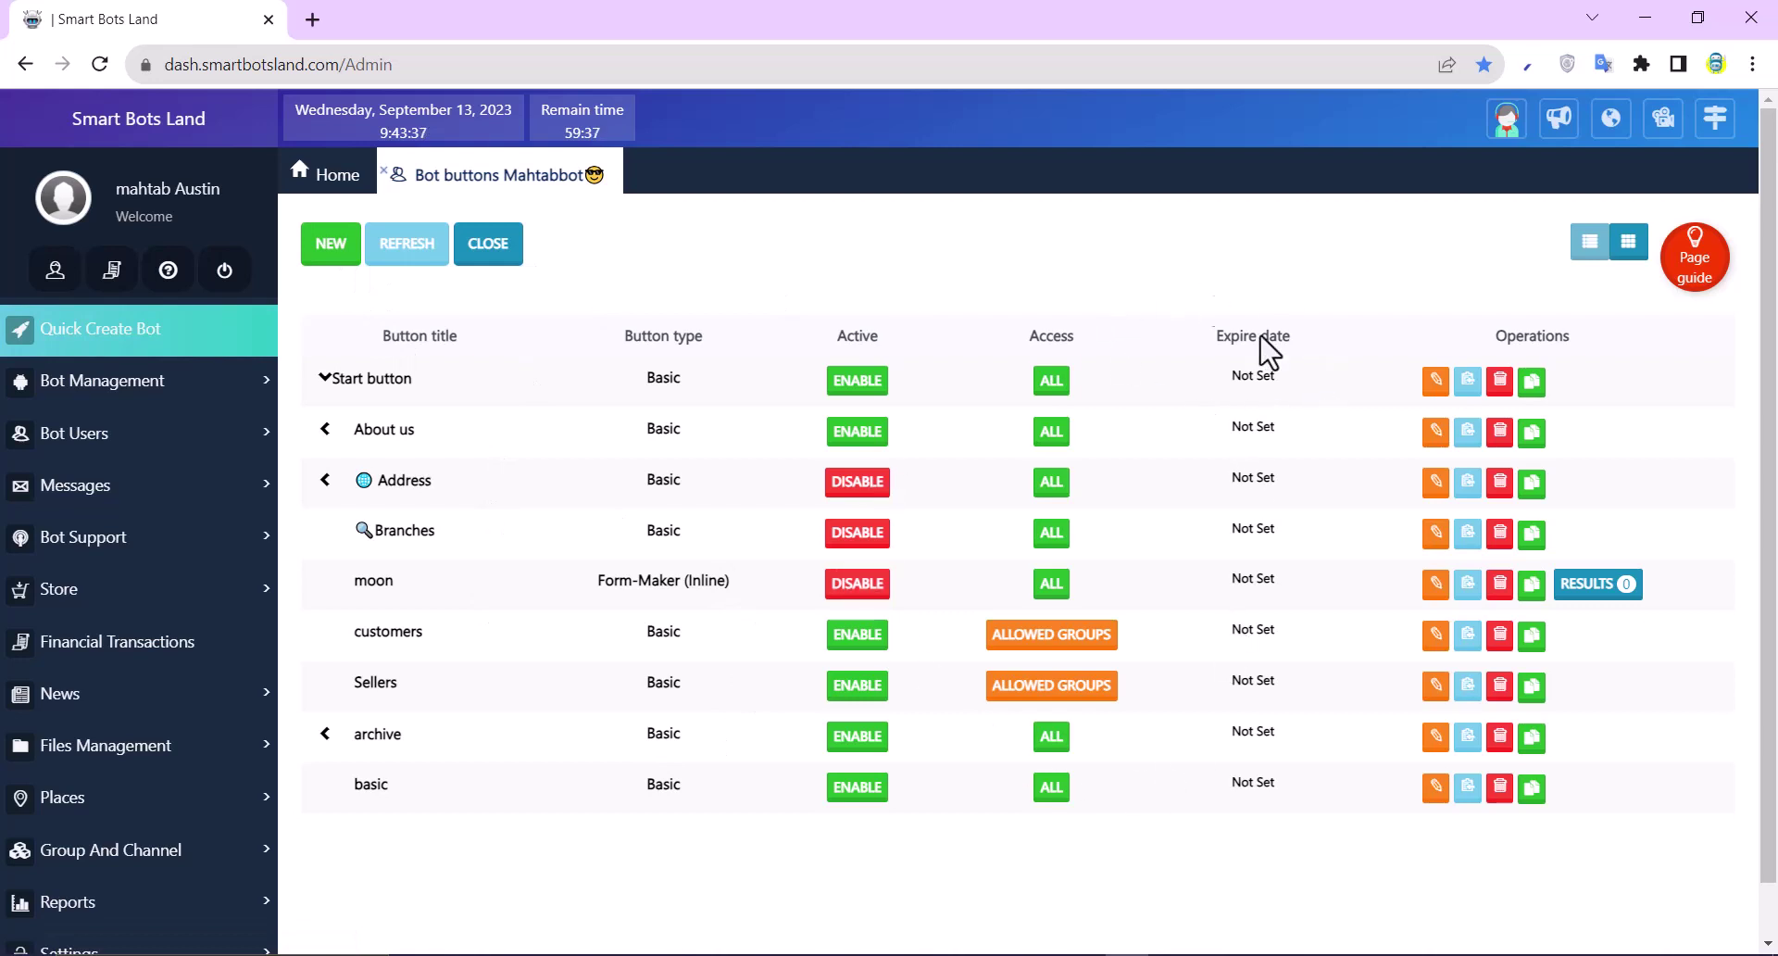
- Create a new basic button titled "web app" with Start button as its parent
click(333, 252)
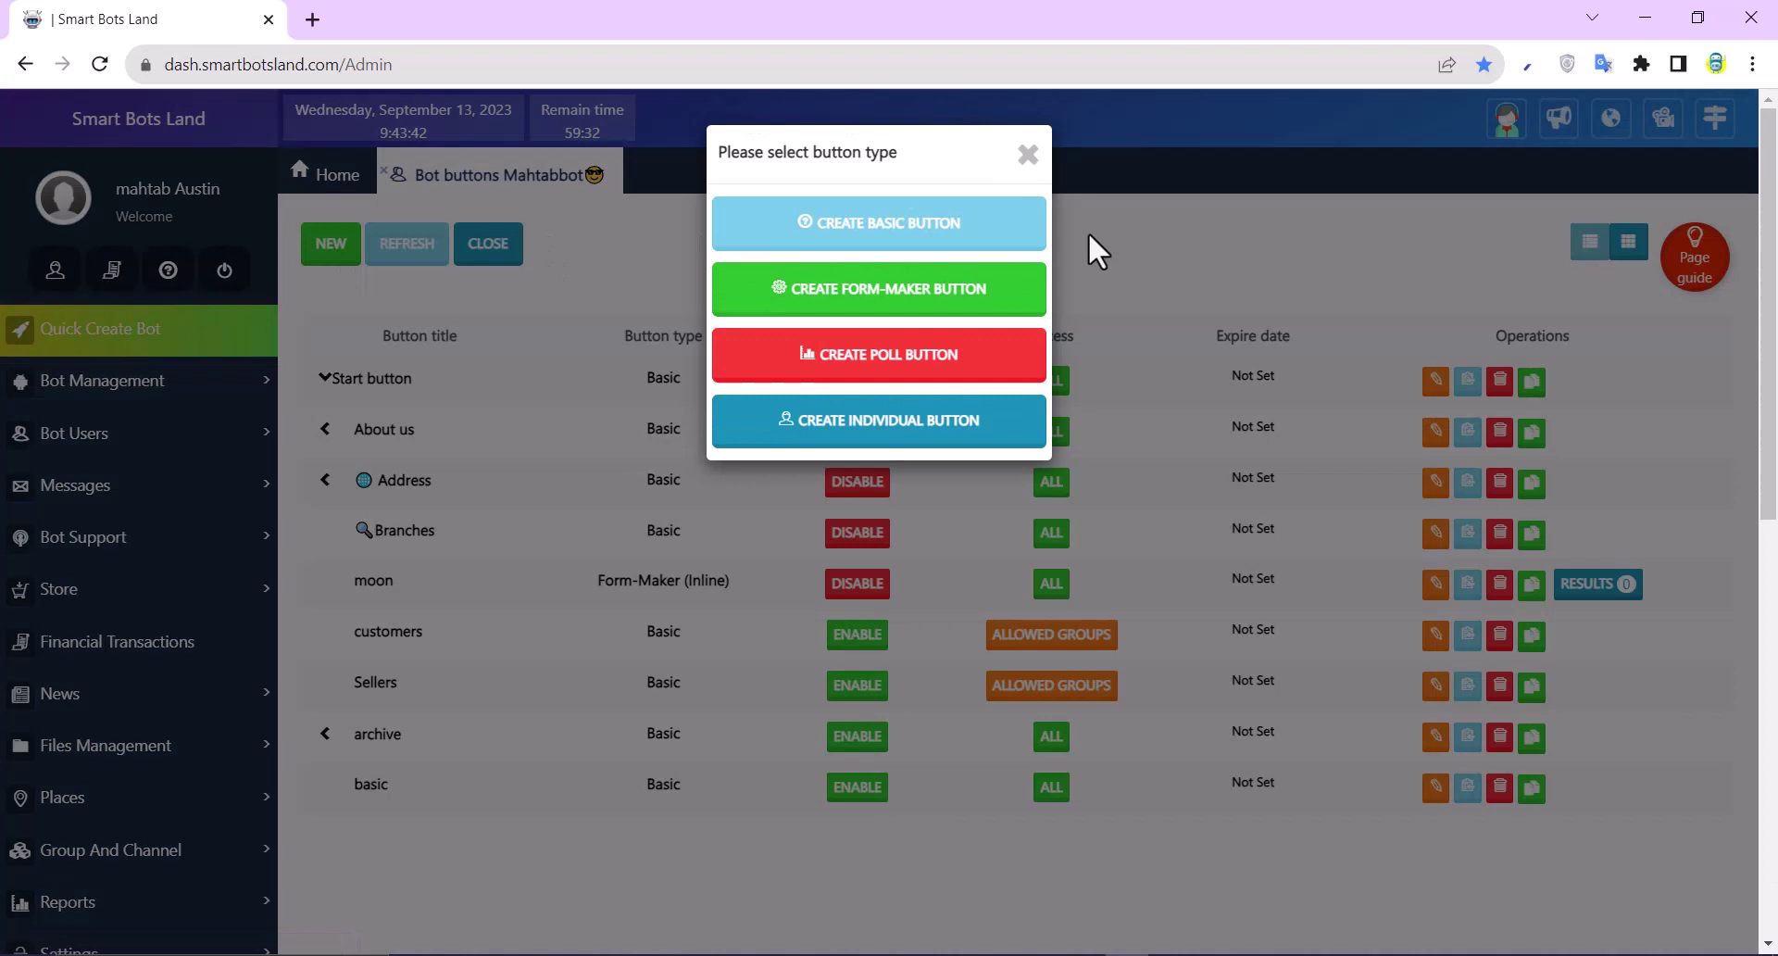
click(949, 242)
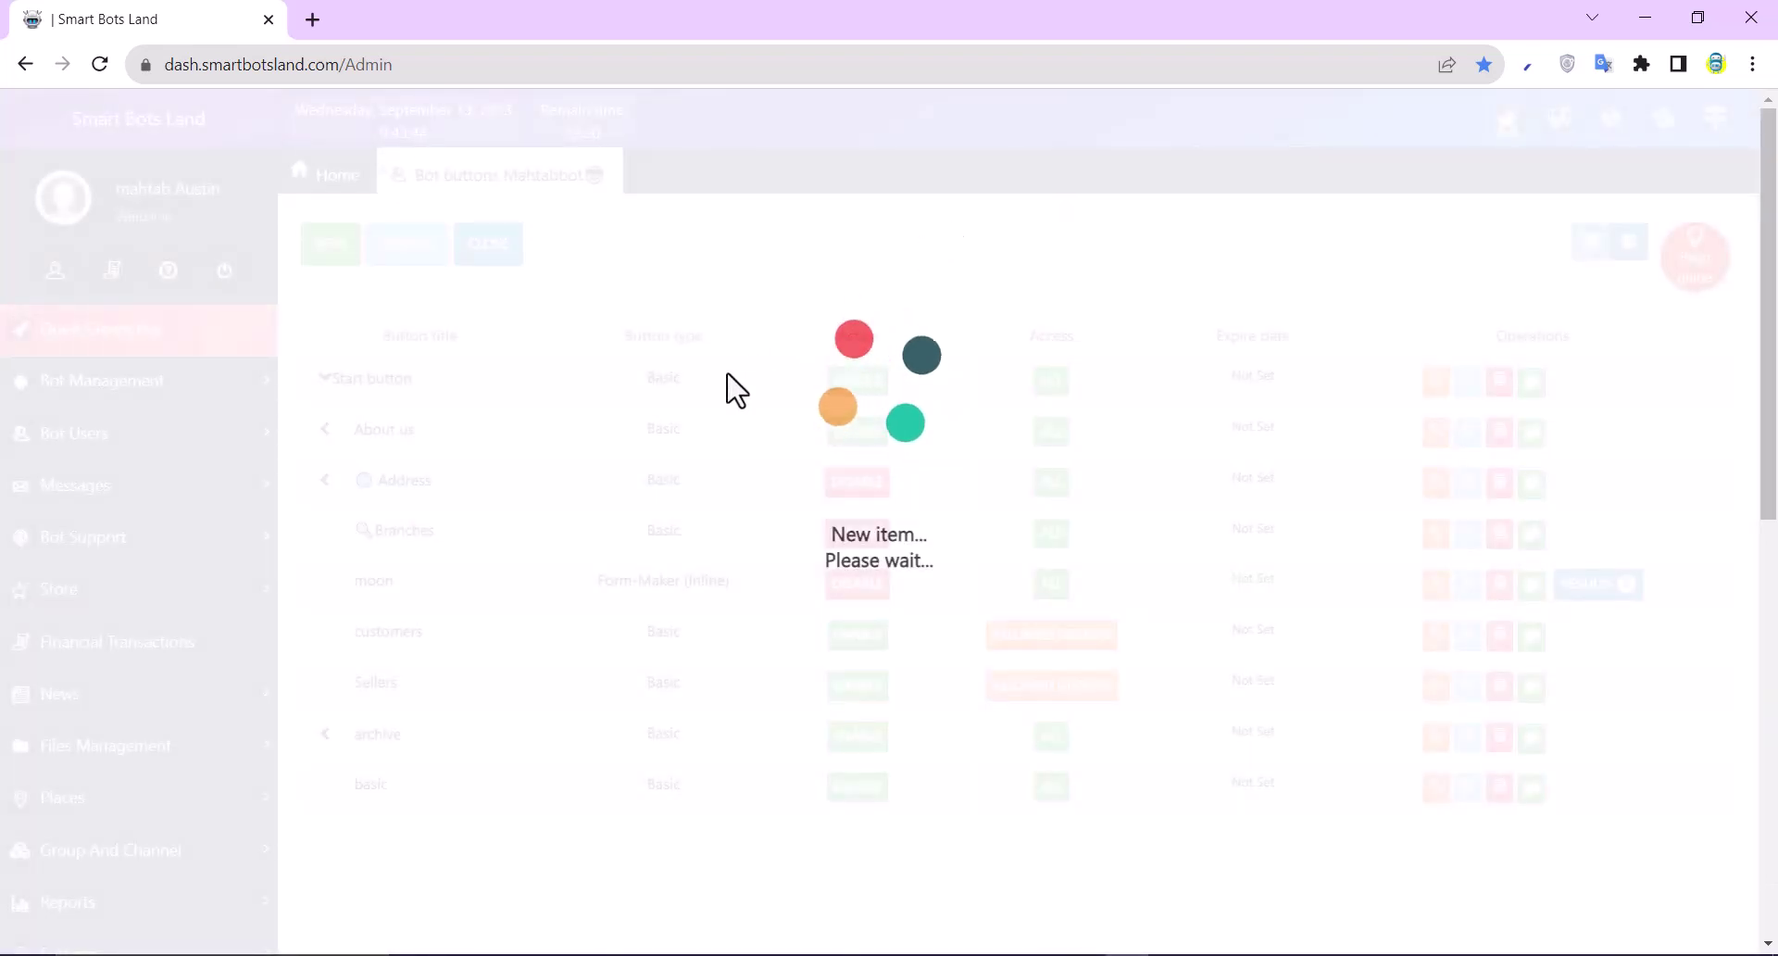
click(672, 375)
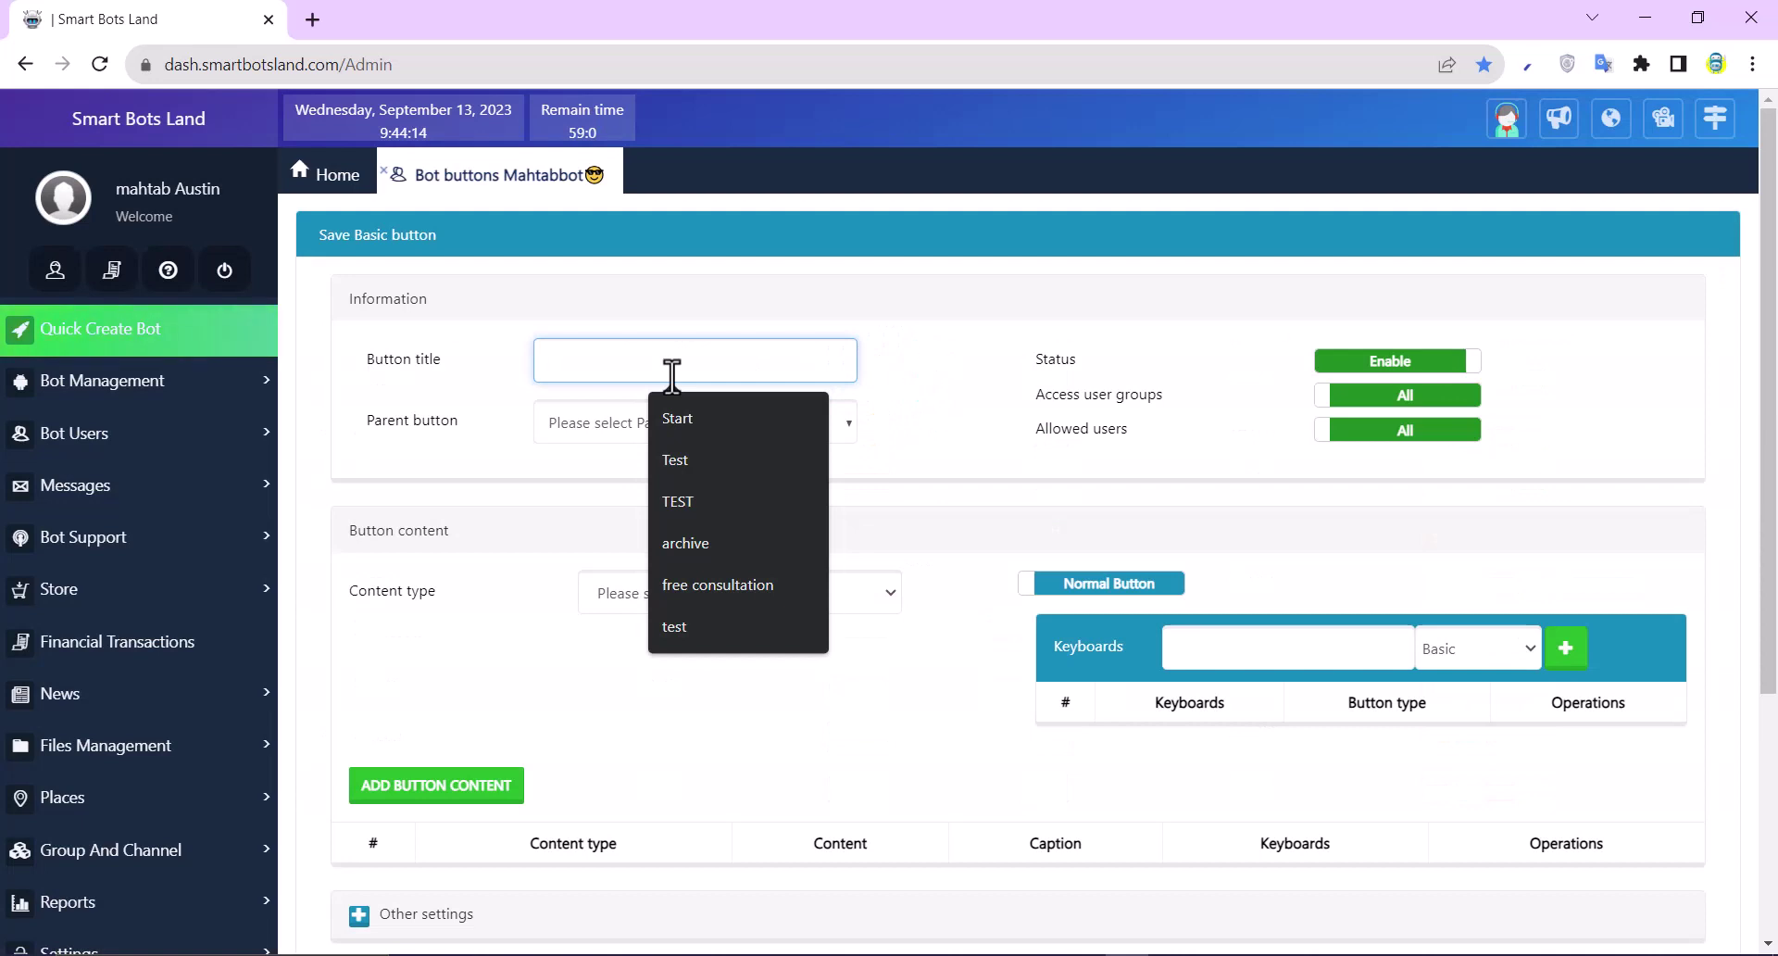
text(web app)
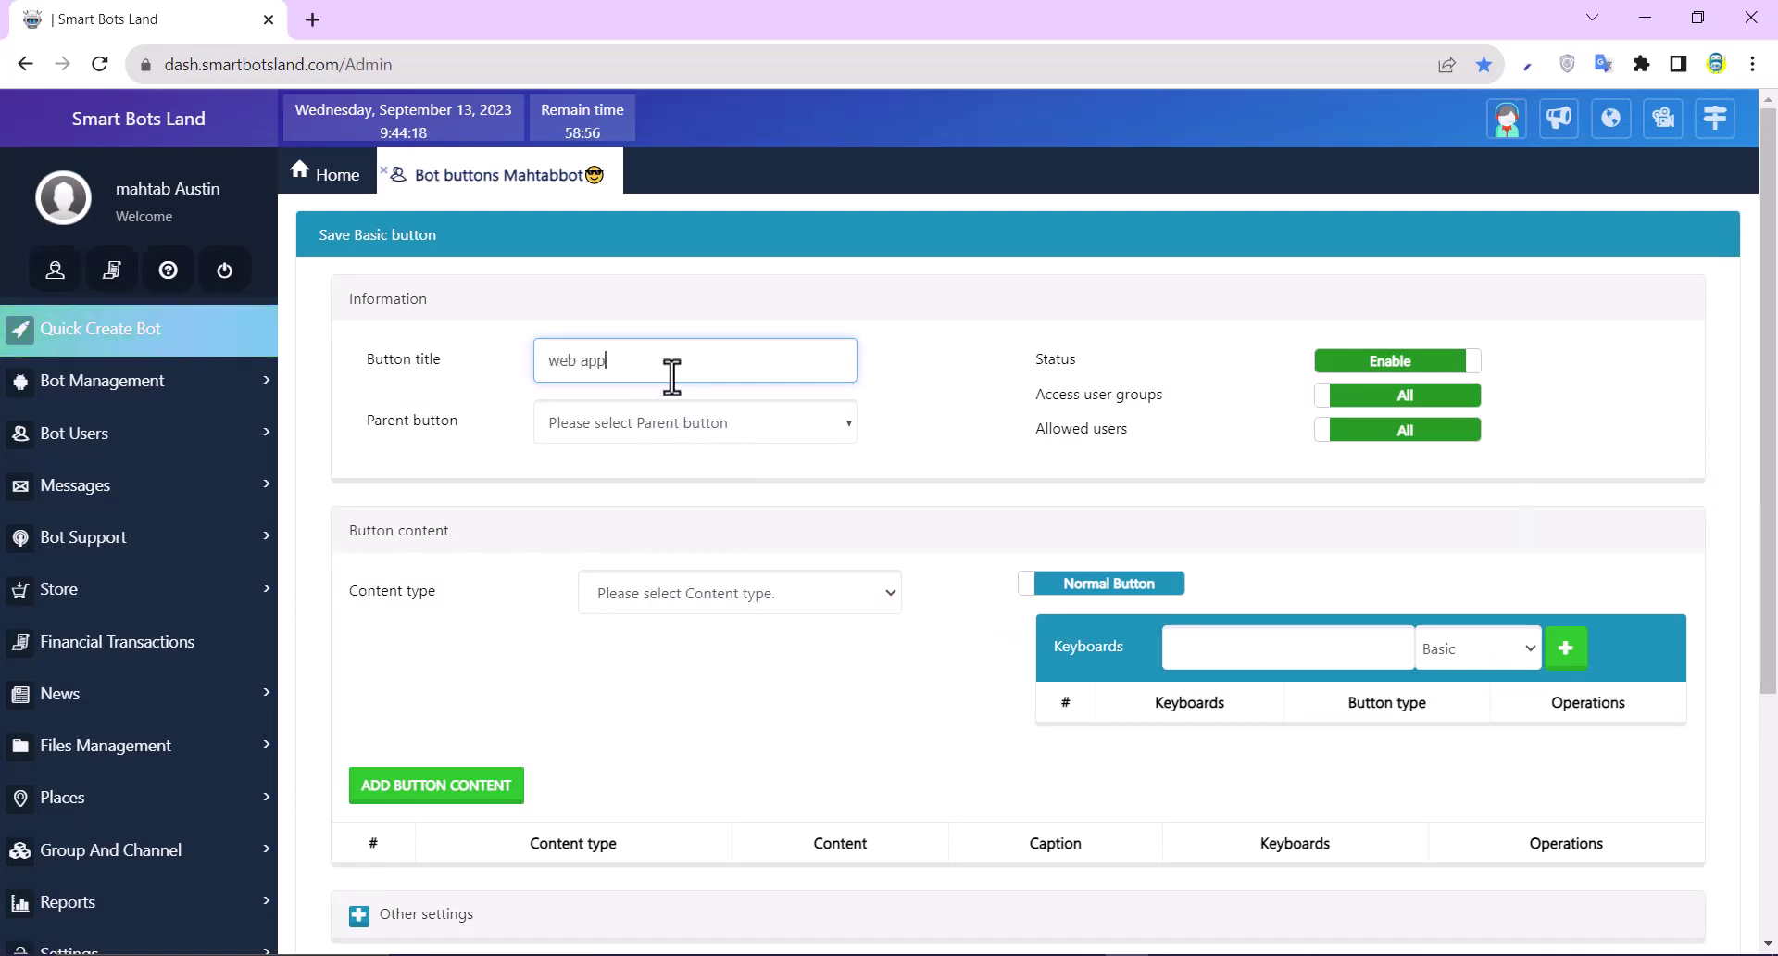
click(787, 441)
click(759, 466)
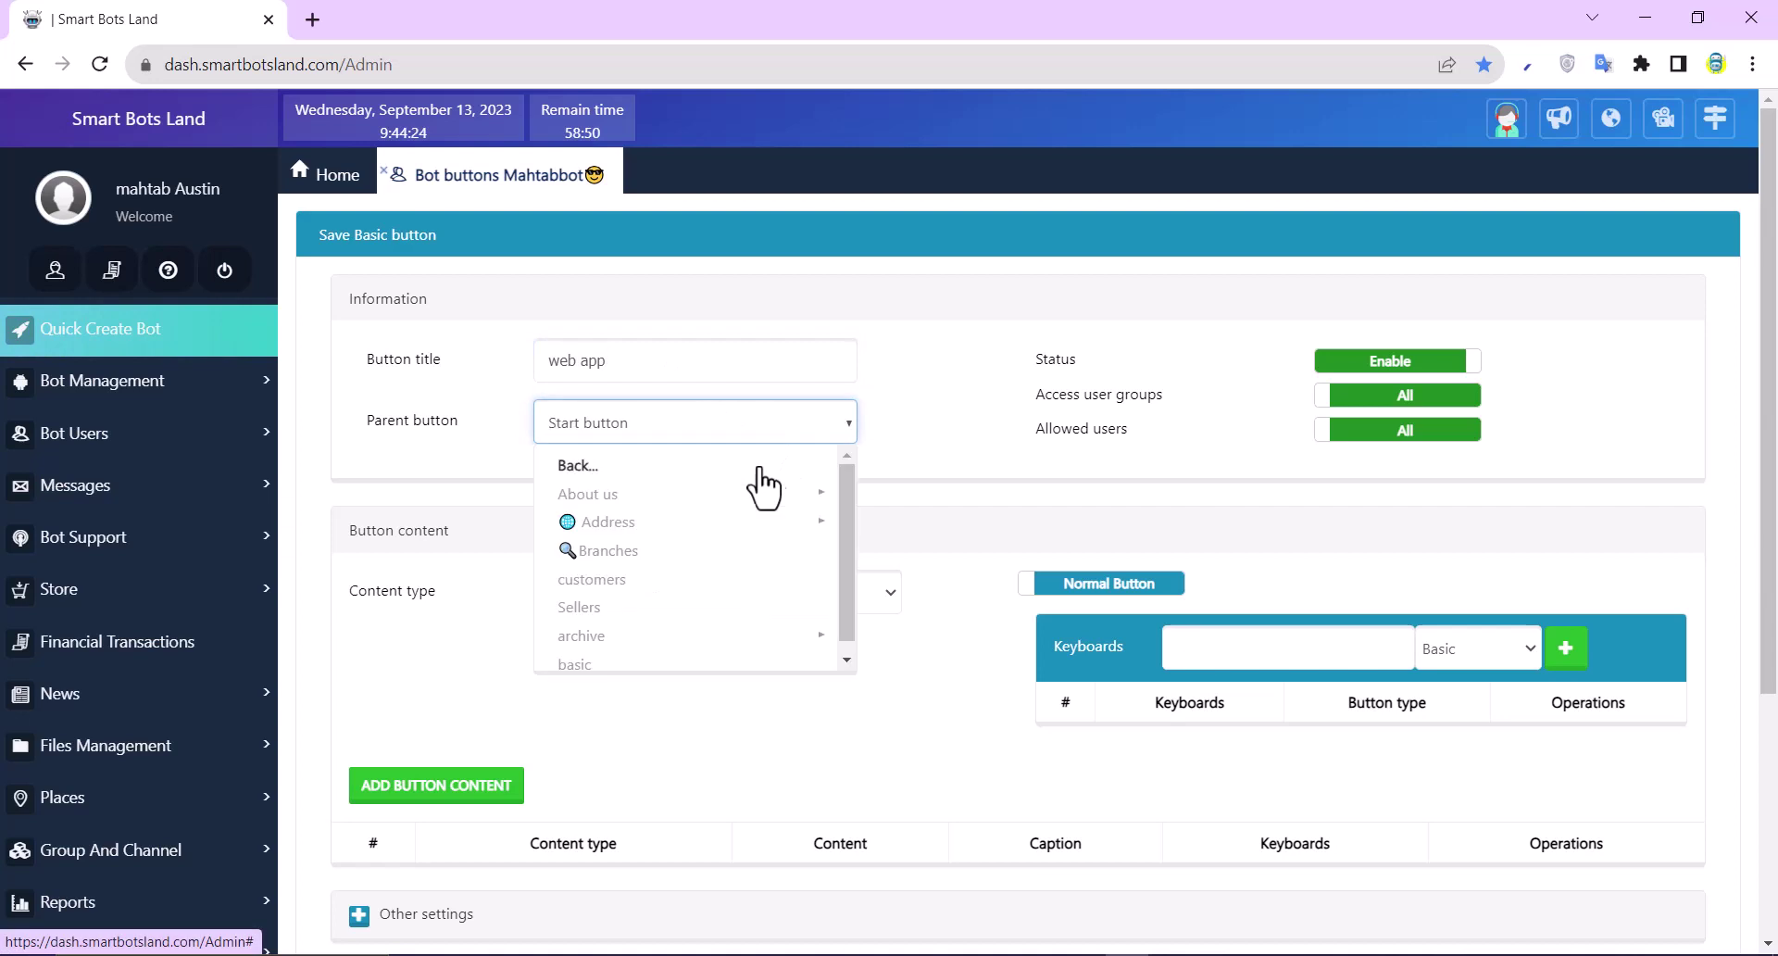
click(930, 449)
- Set the content type of the new button to Message
scroll(815, 389, down, 2)
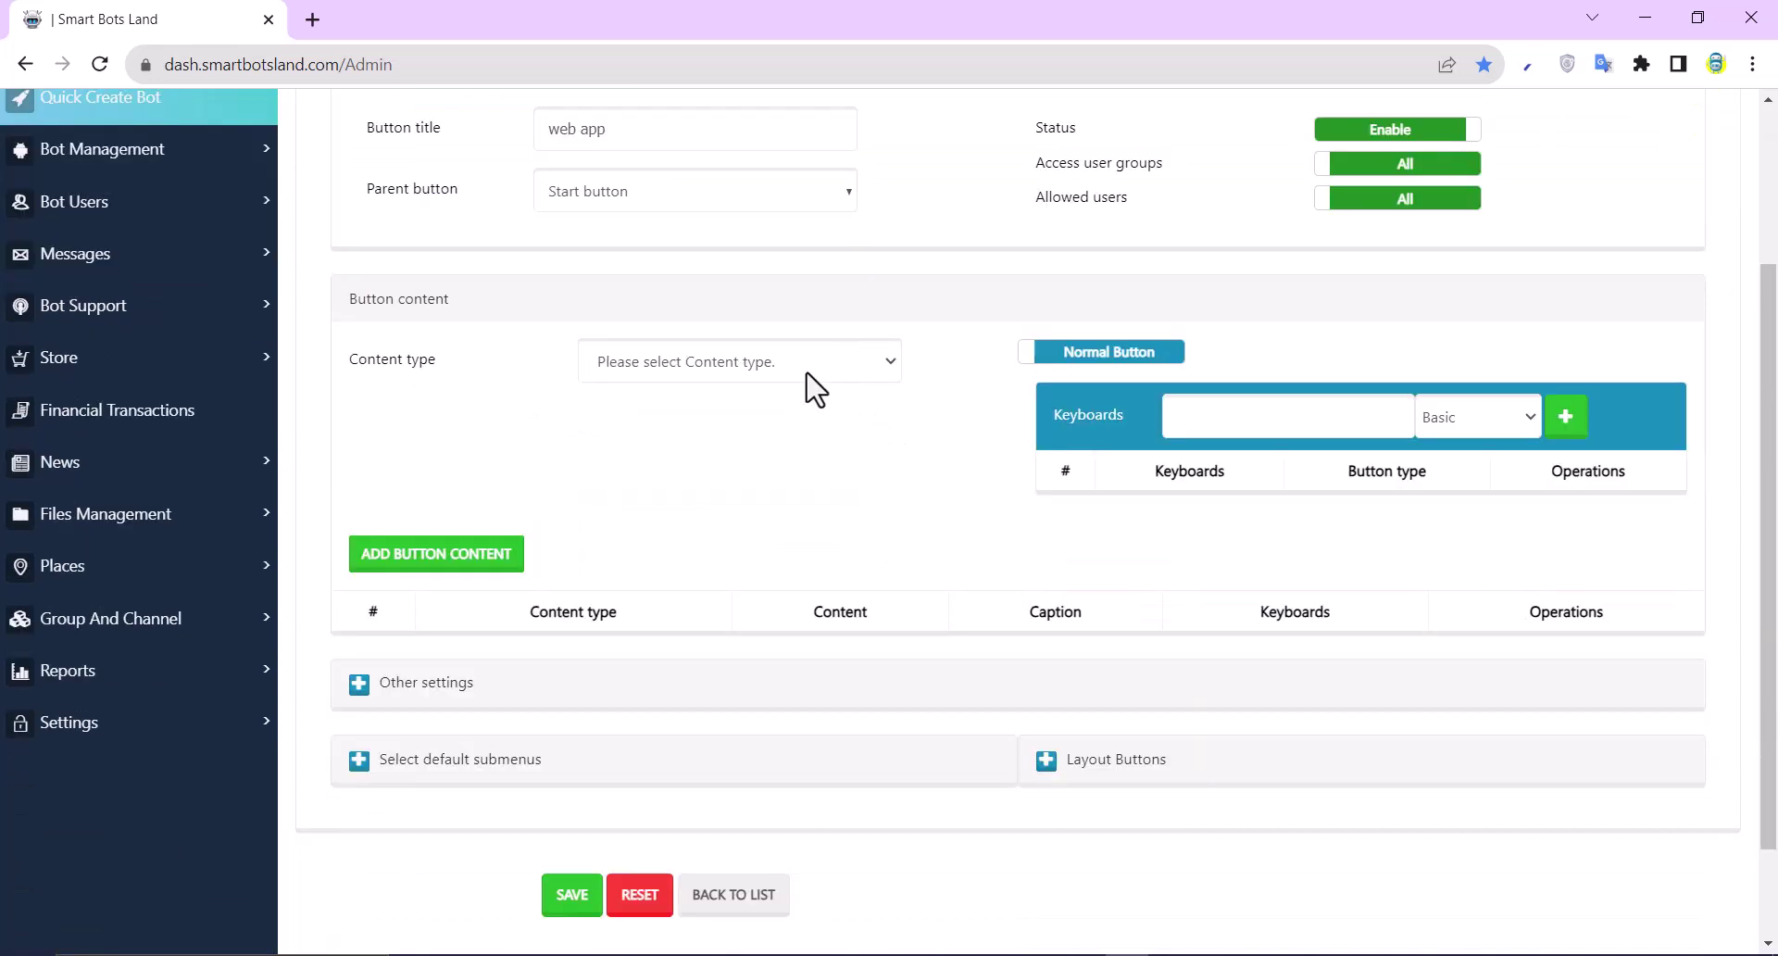
click(891, 363)
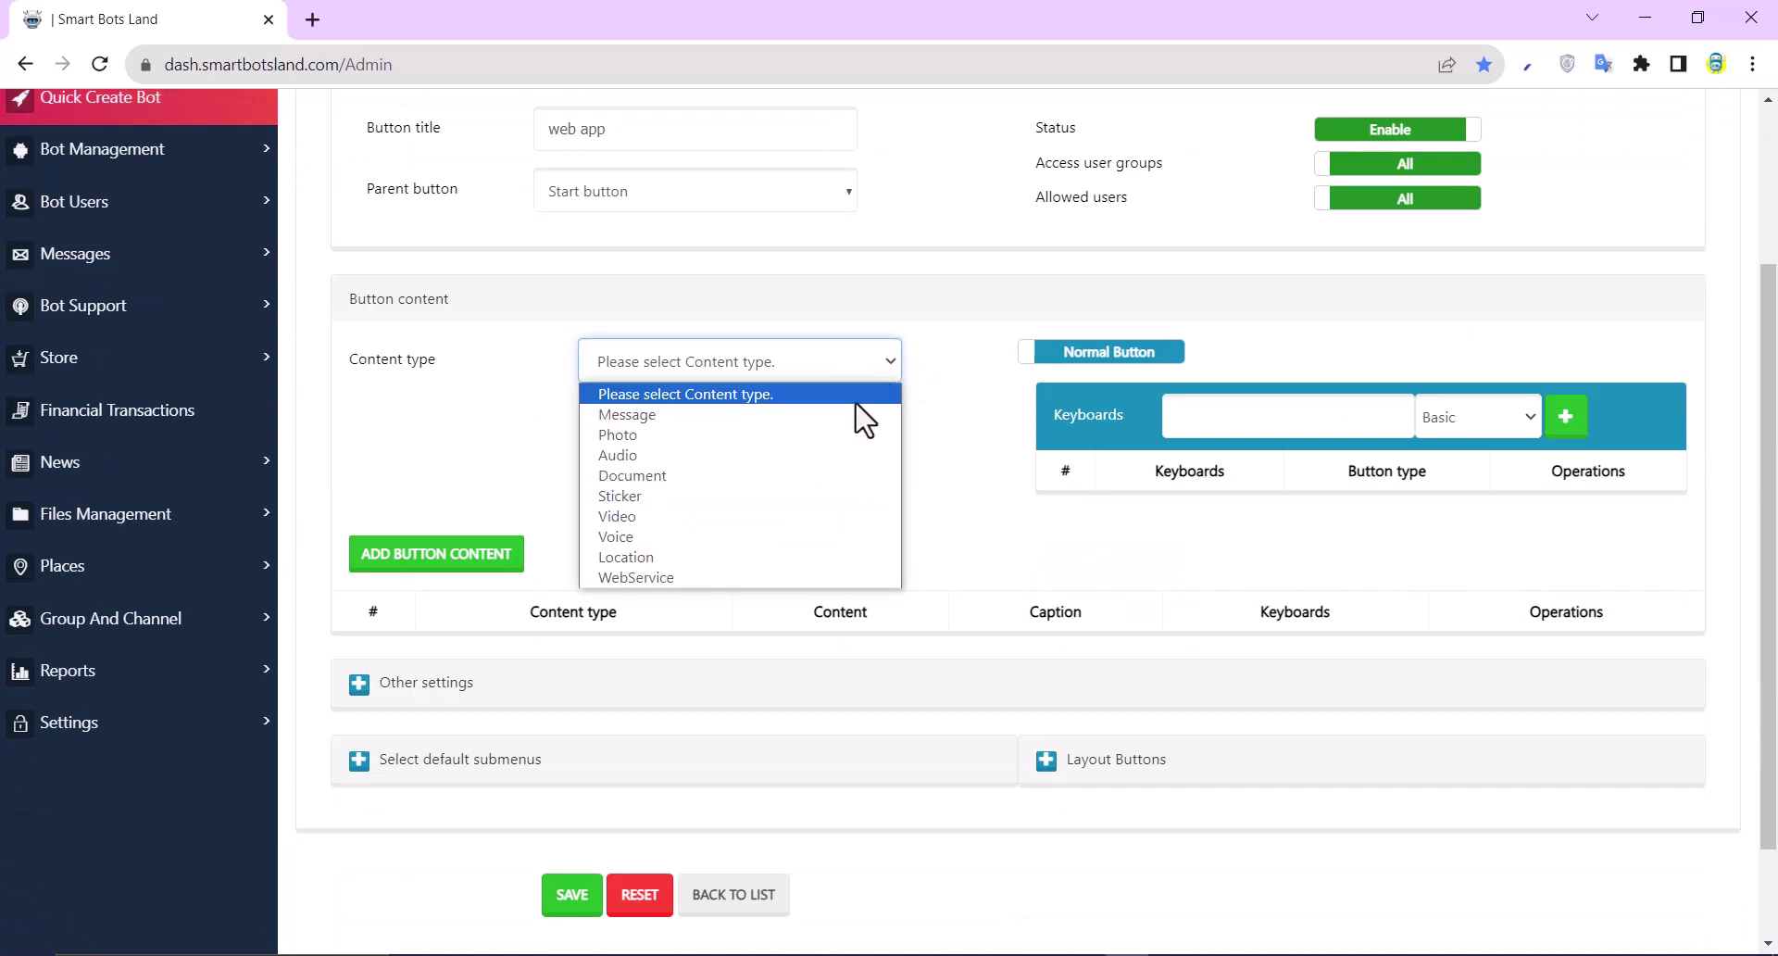
click(852, 417)
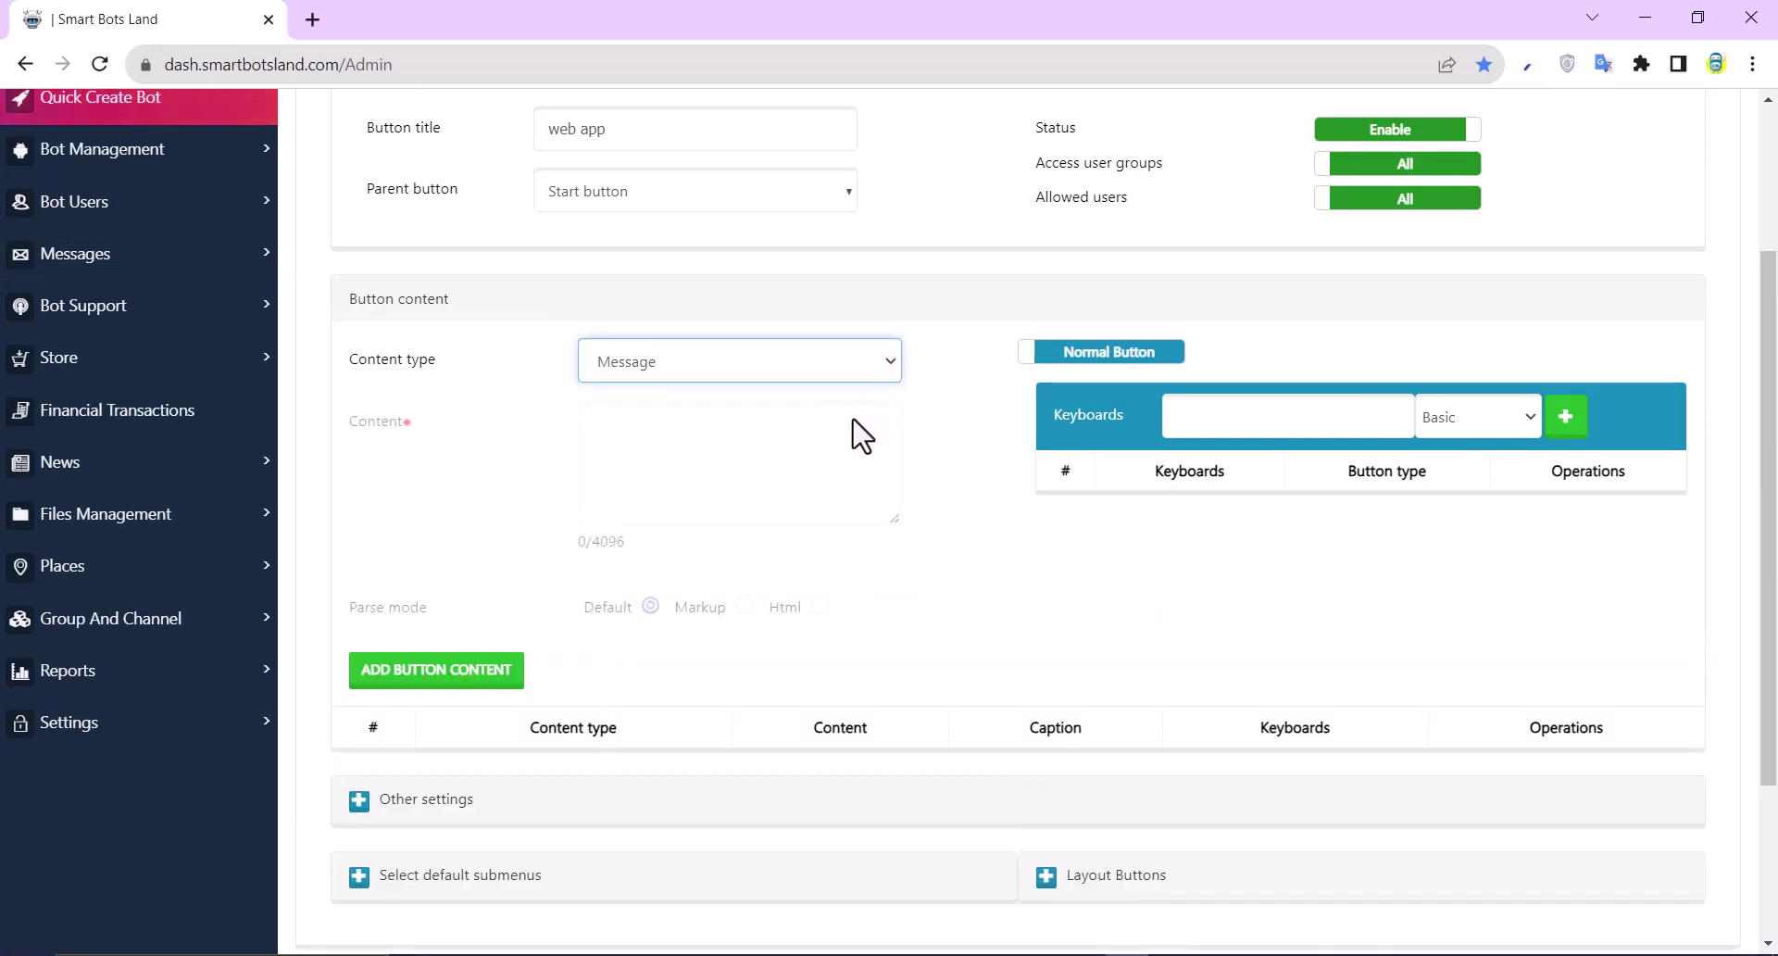
click(1081, 361)
click(1195, 418)
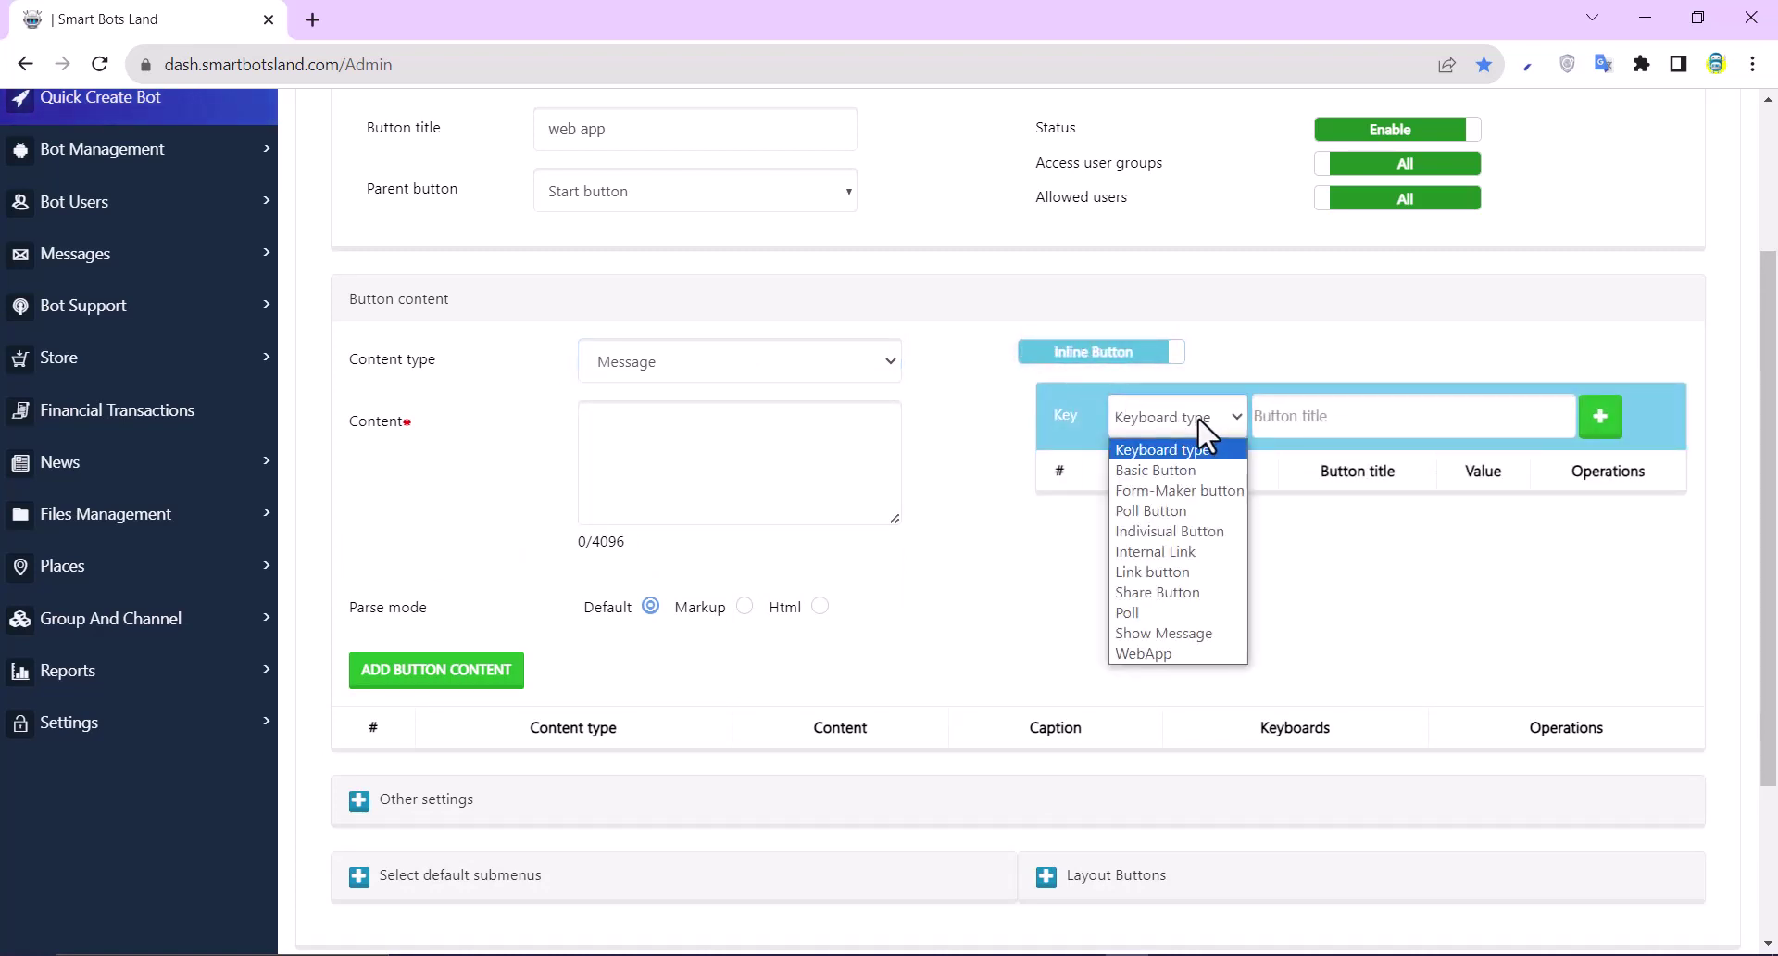
click(1174, 654)
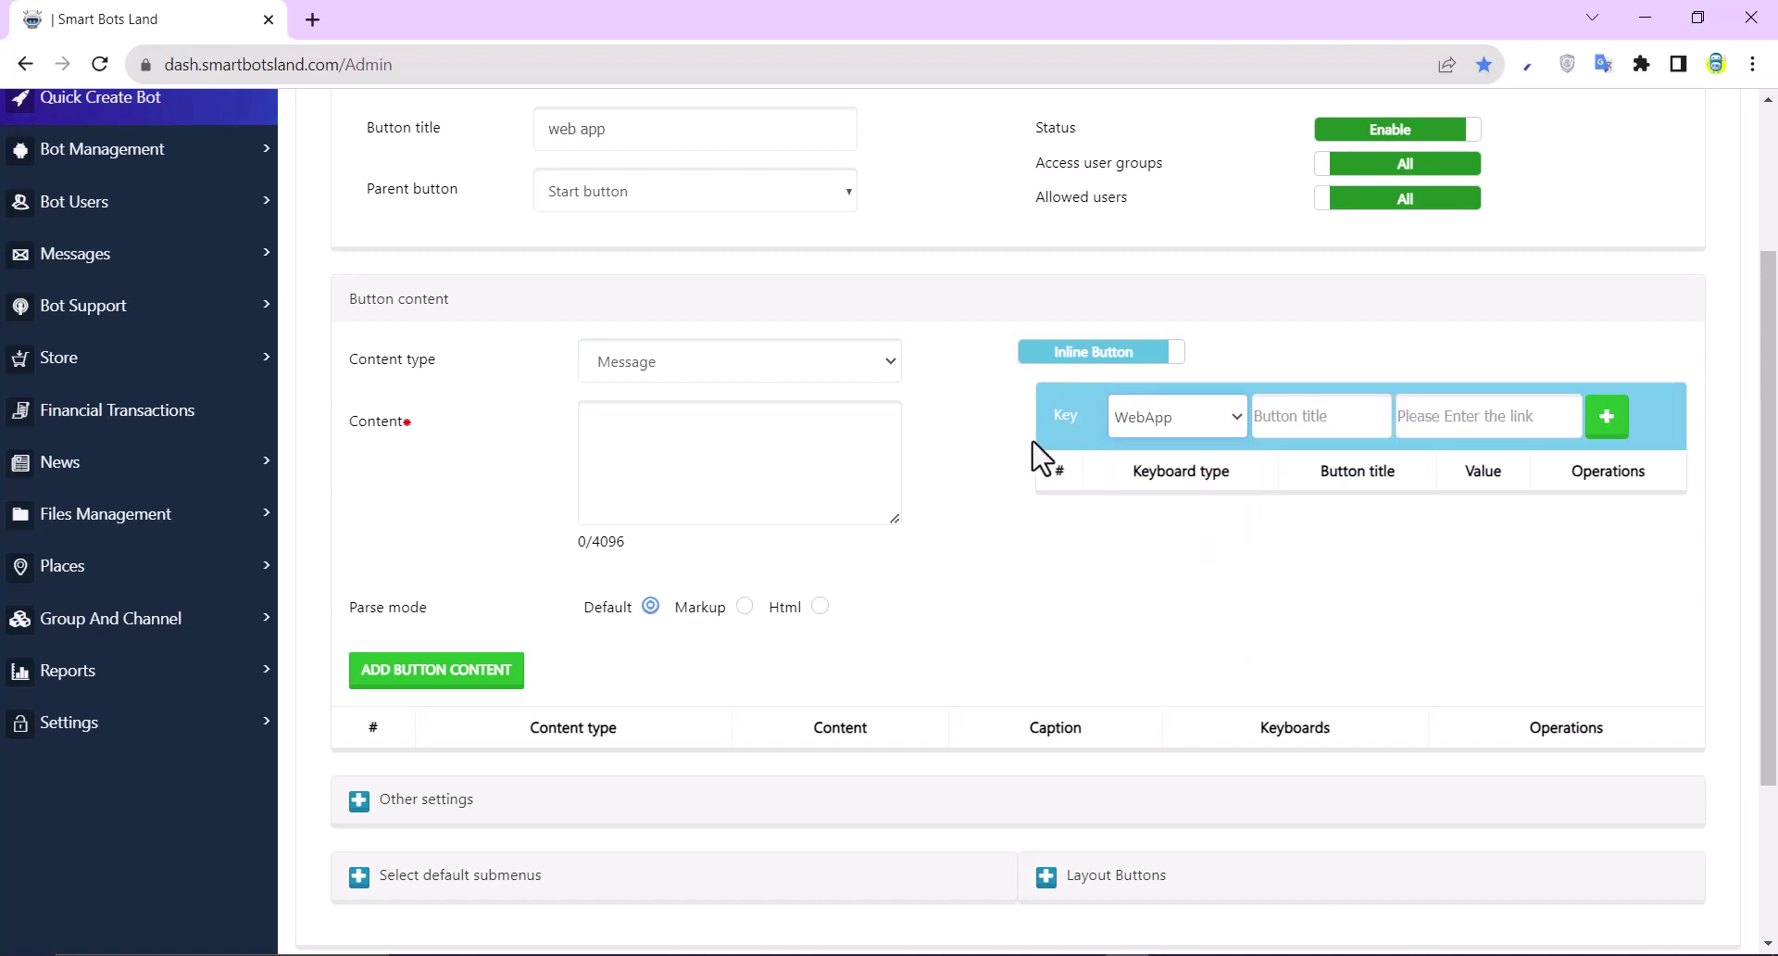
click(1290, 416)
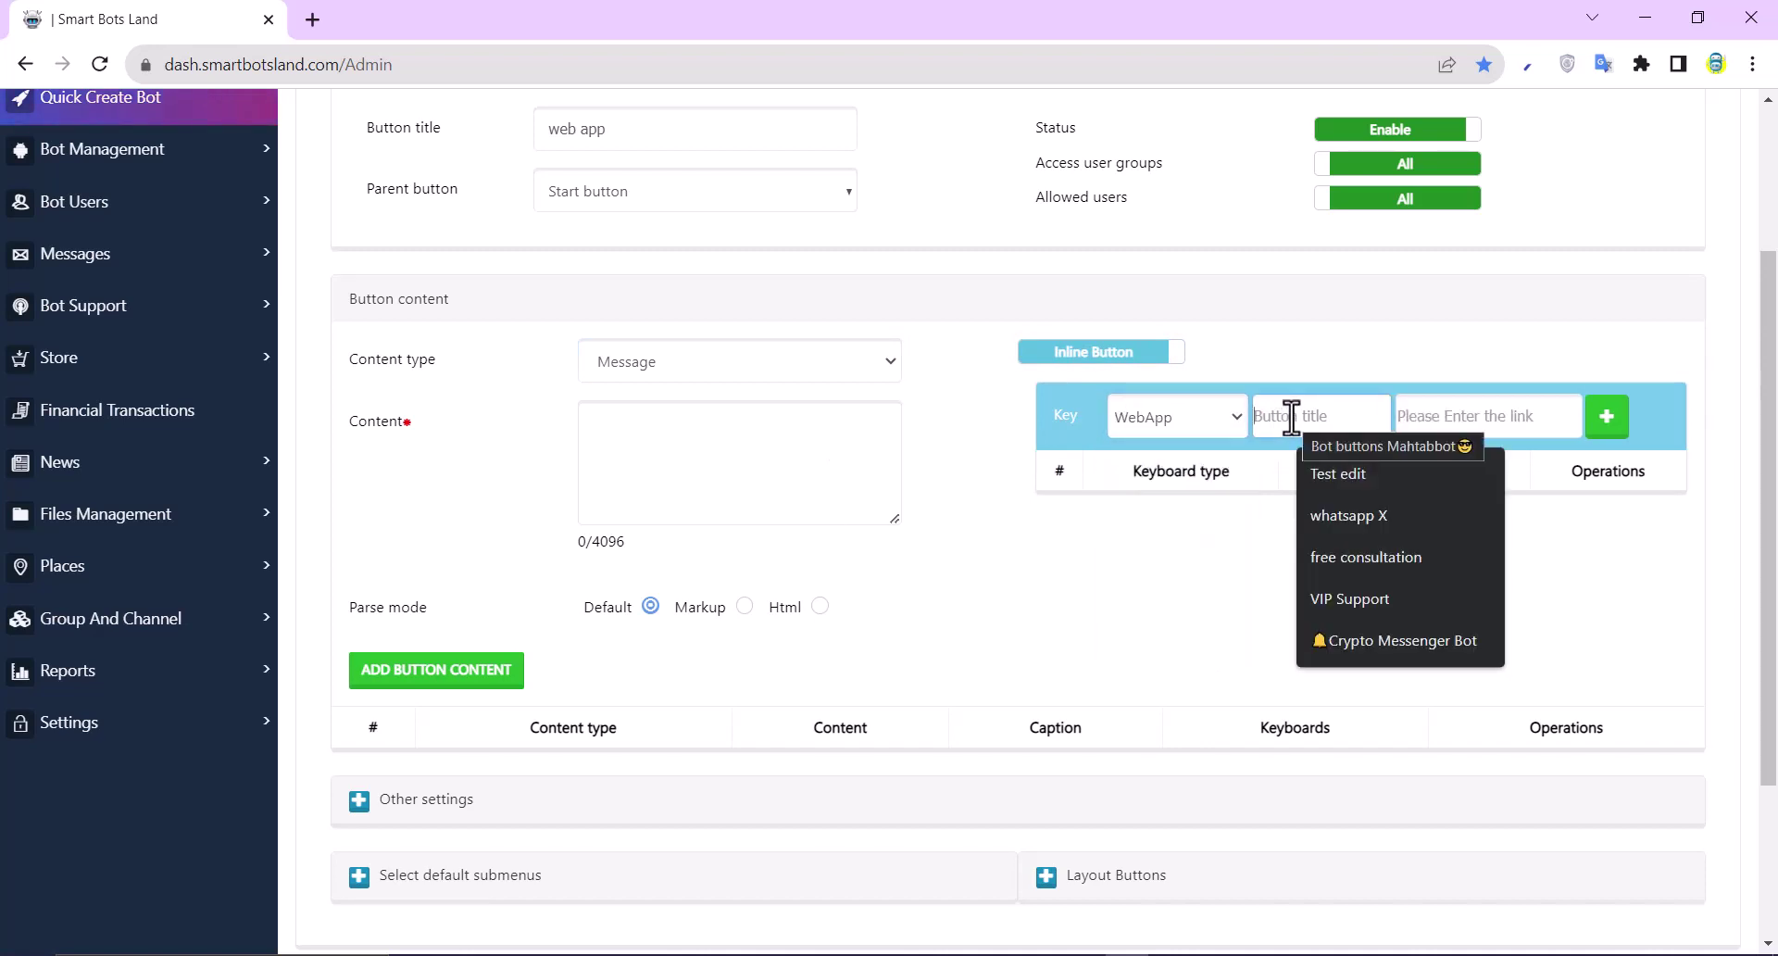
text(w)
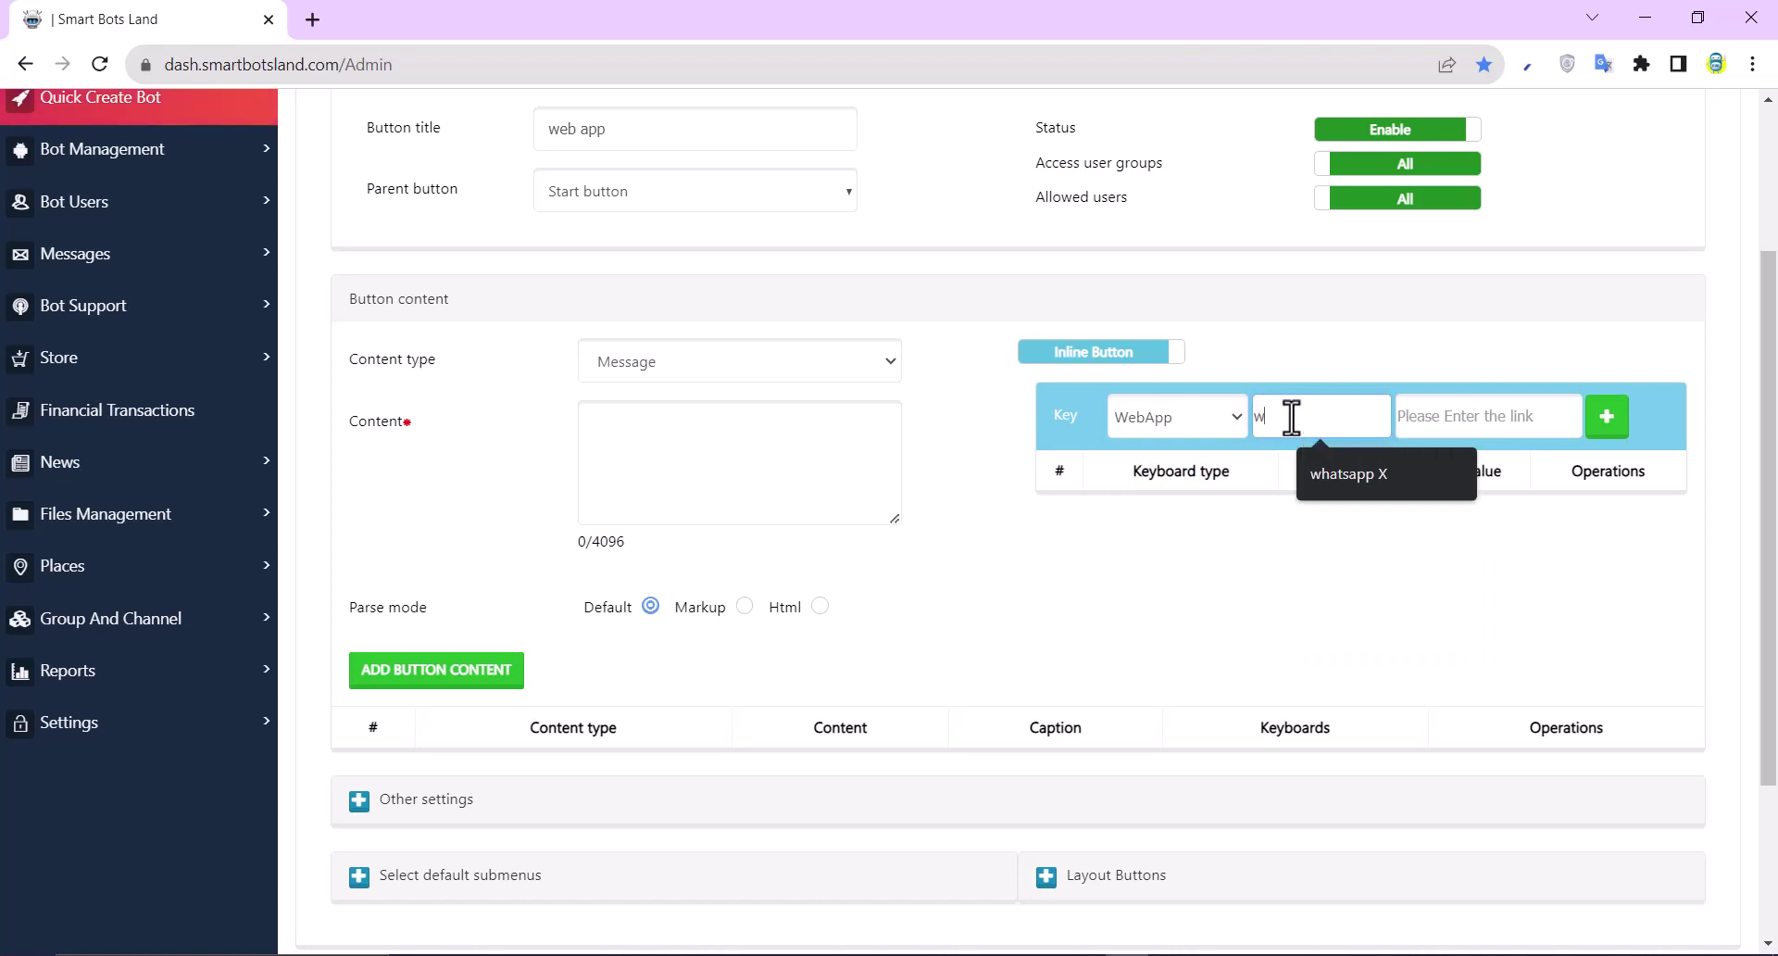
text(eb app)
click(1460, 398)
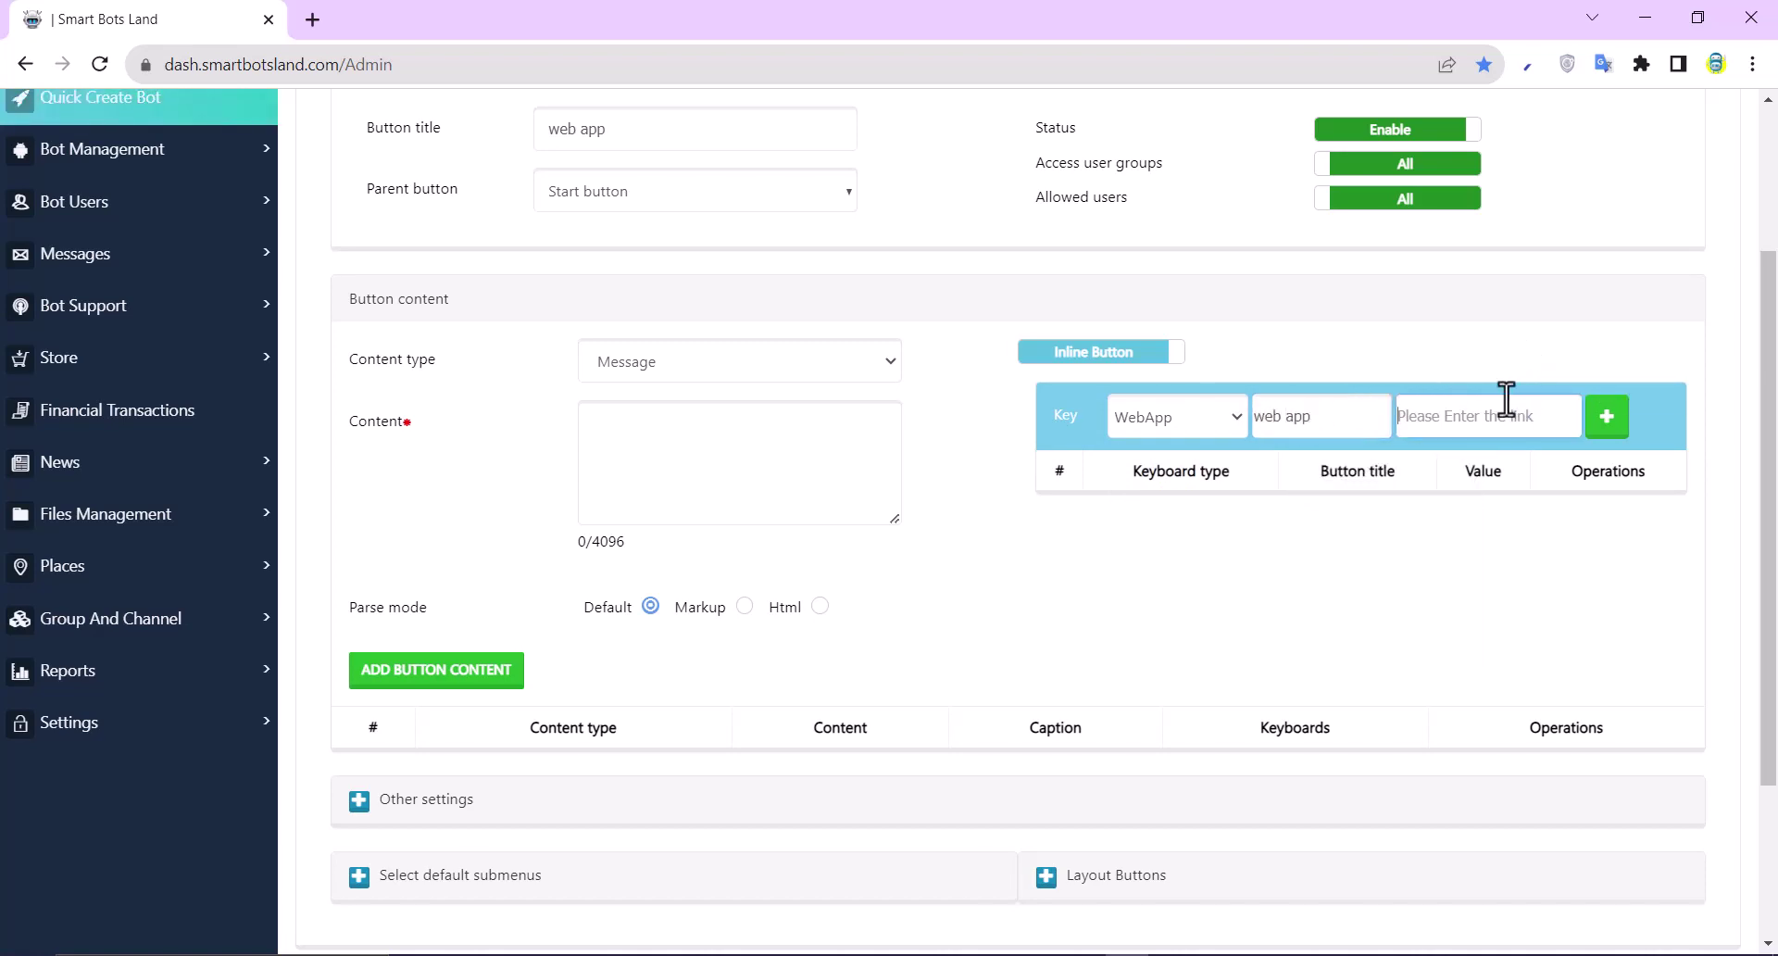
text(https://smartbotsland.com/)
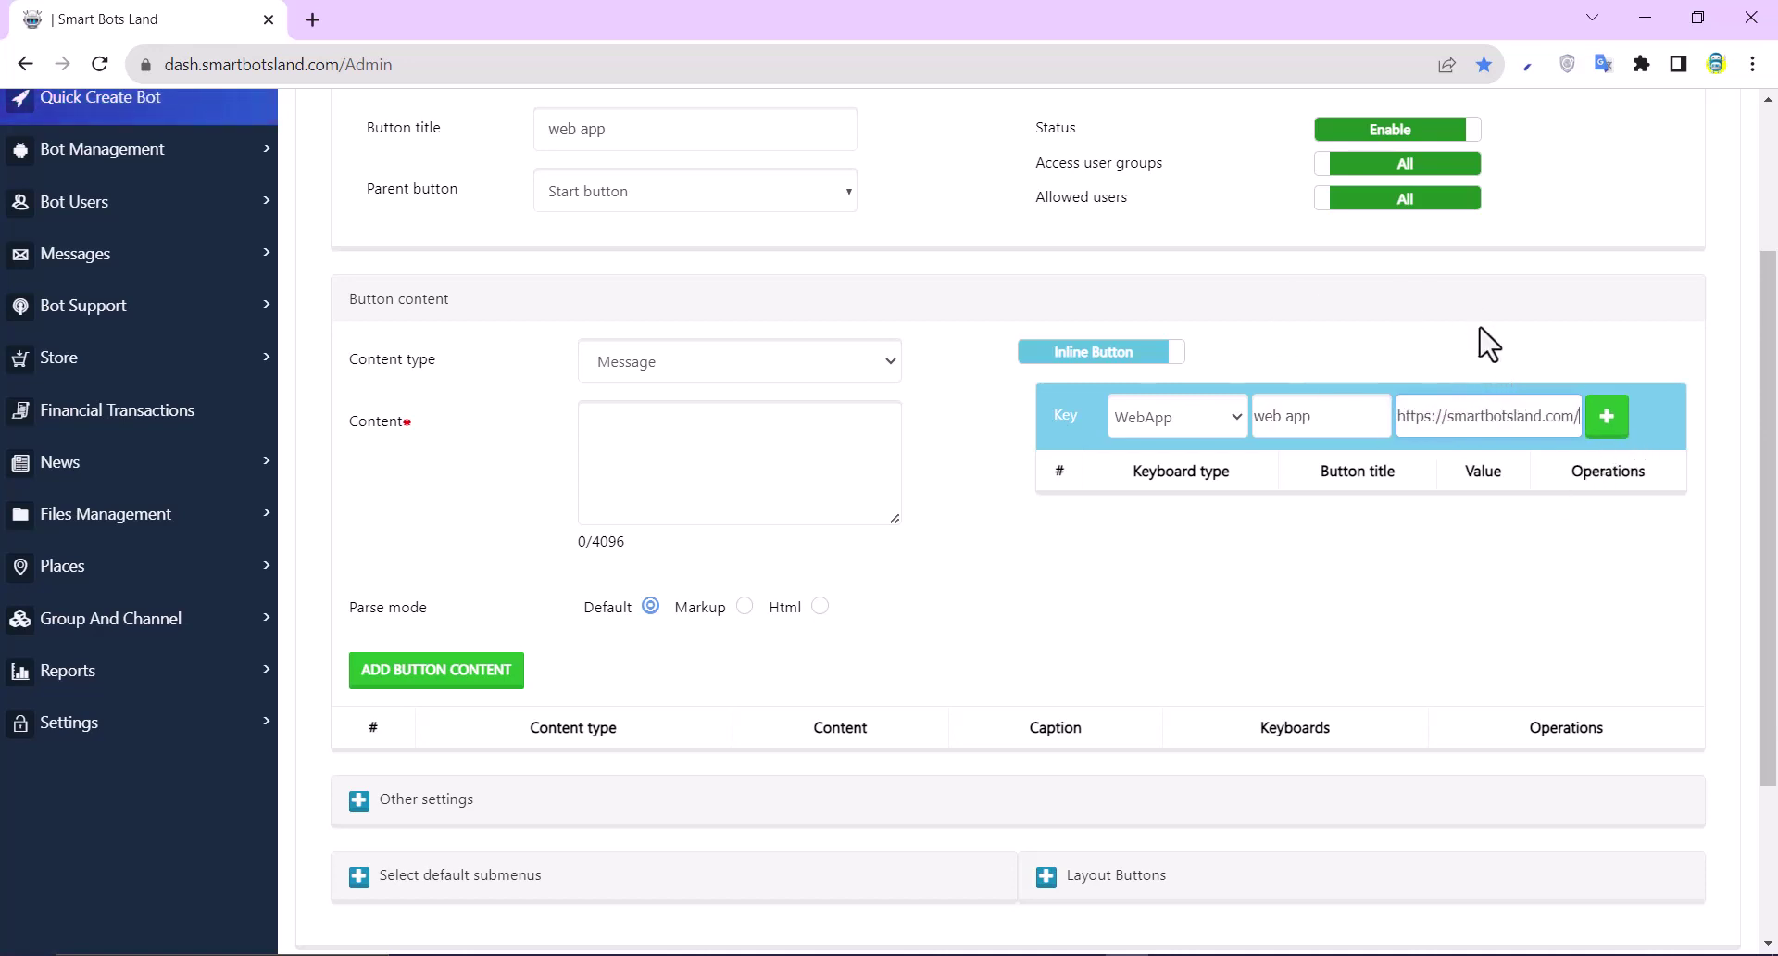
click(1620, 428)
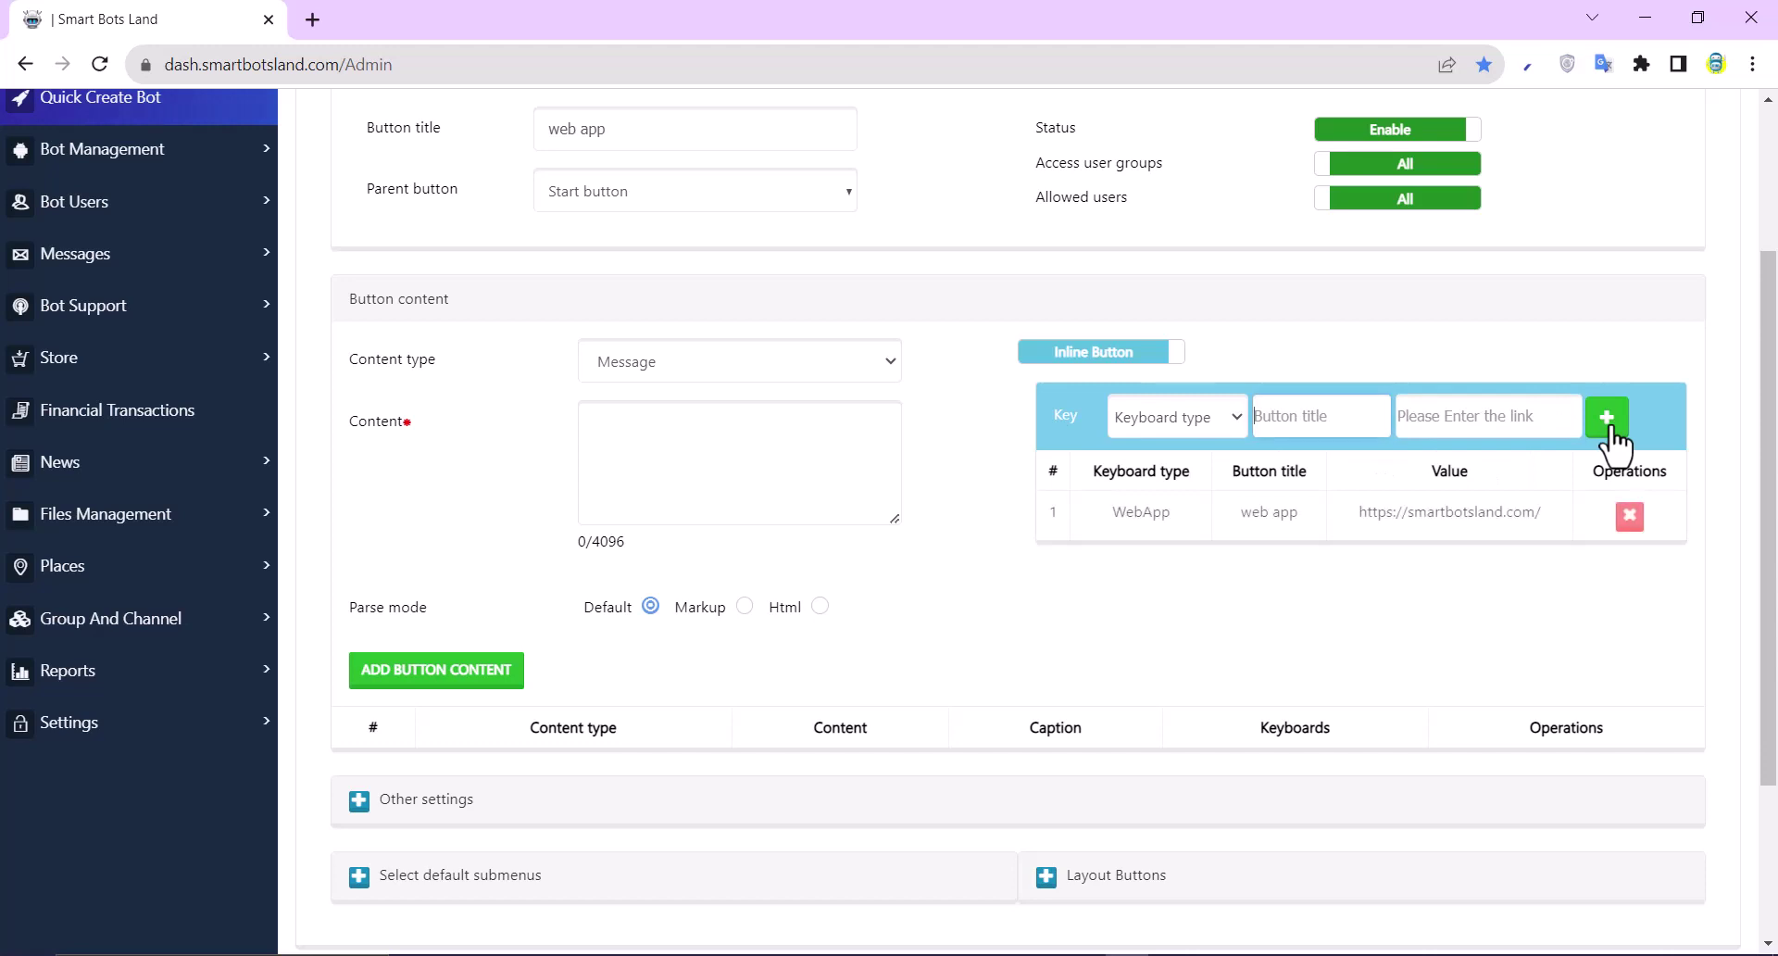
- Enter "This is our website." as the message, add it to the button content and save the button
scroll(989, 491, down, 3)
scroll(989, 491, up, 3)
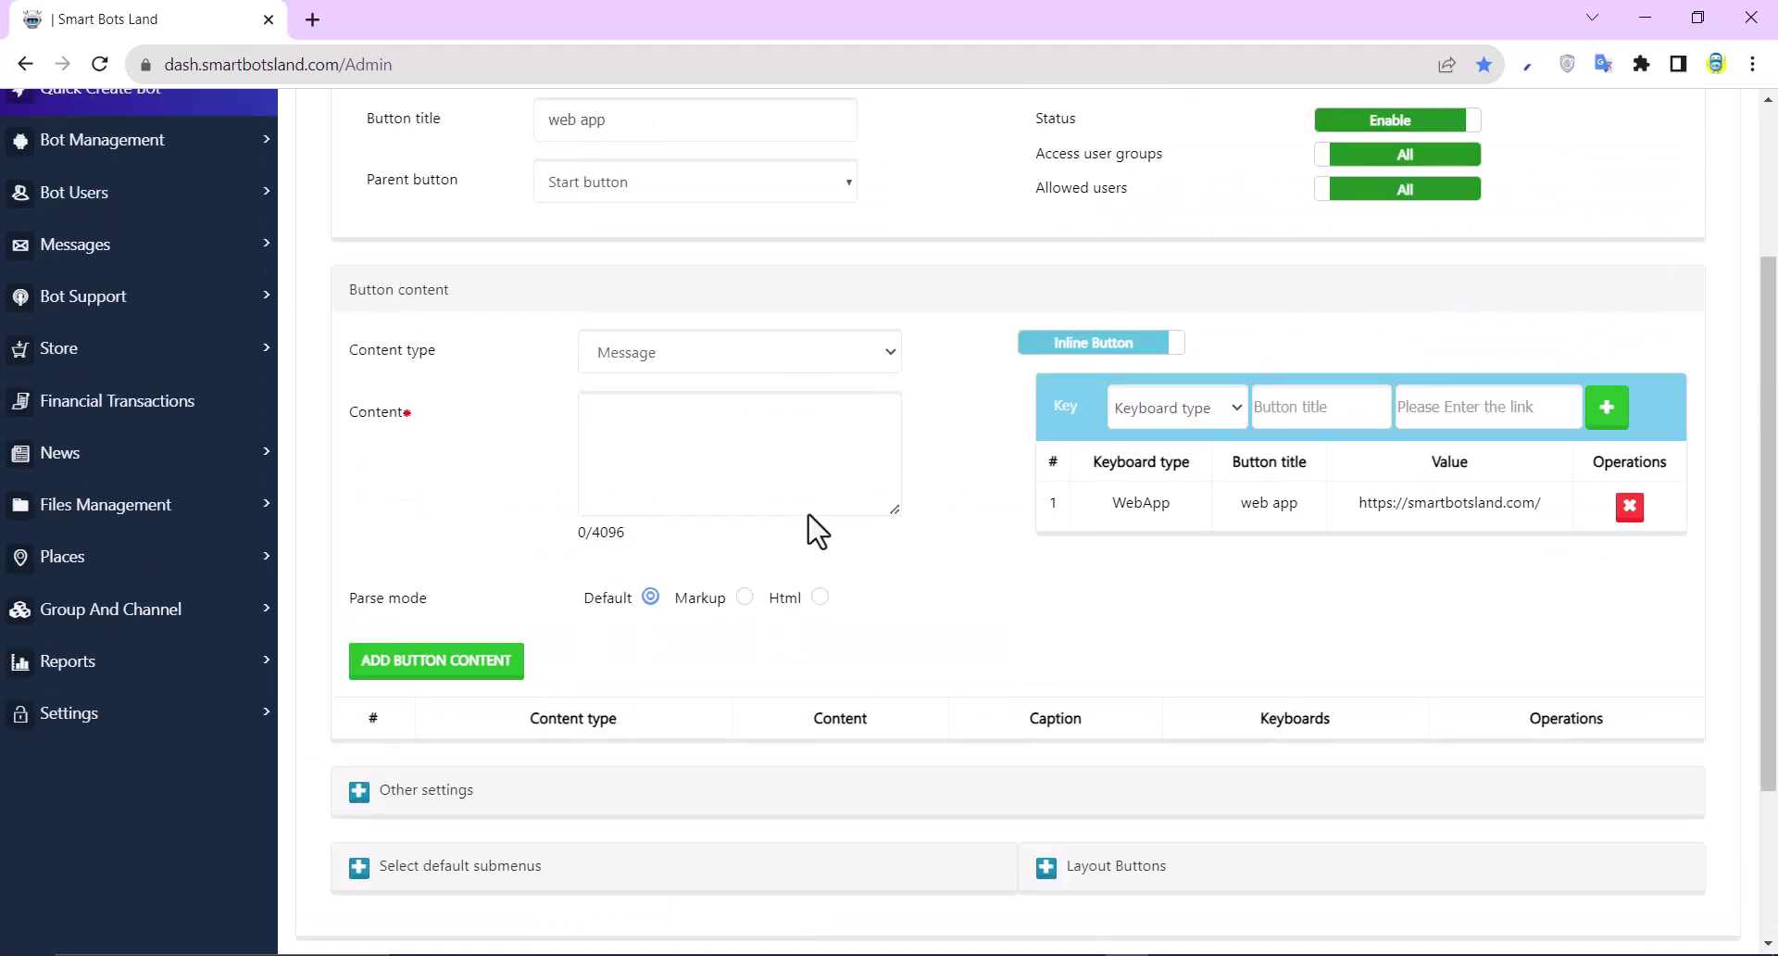
click(632, 417)
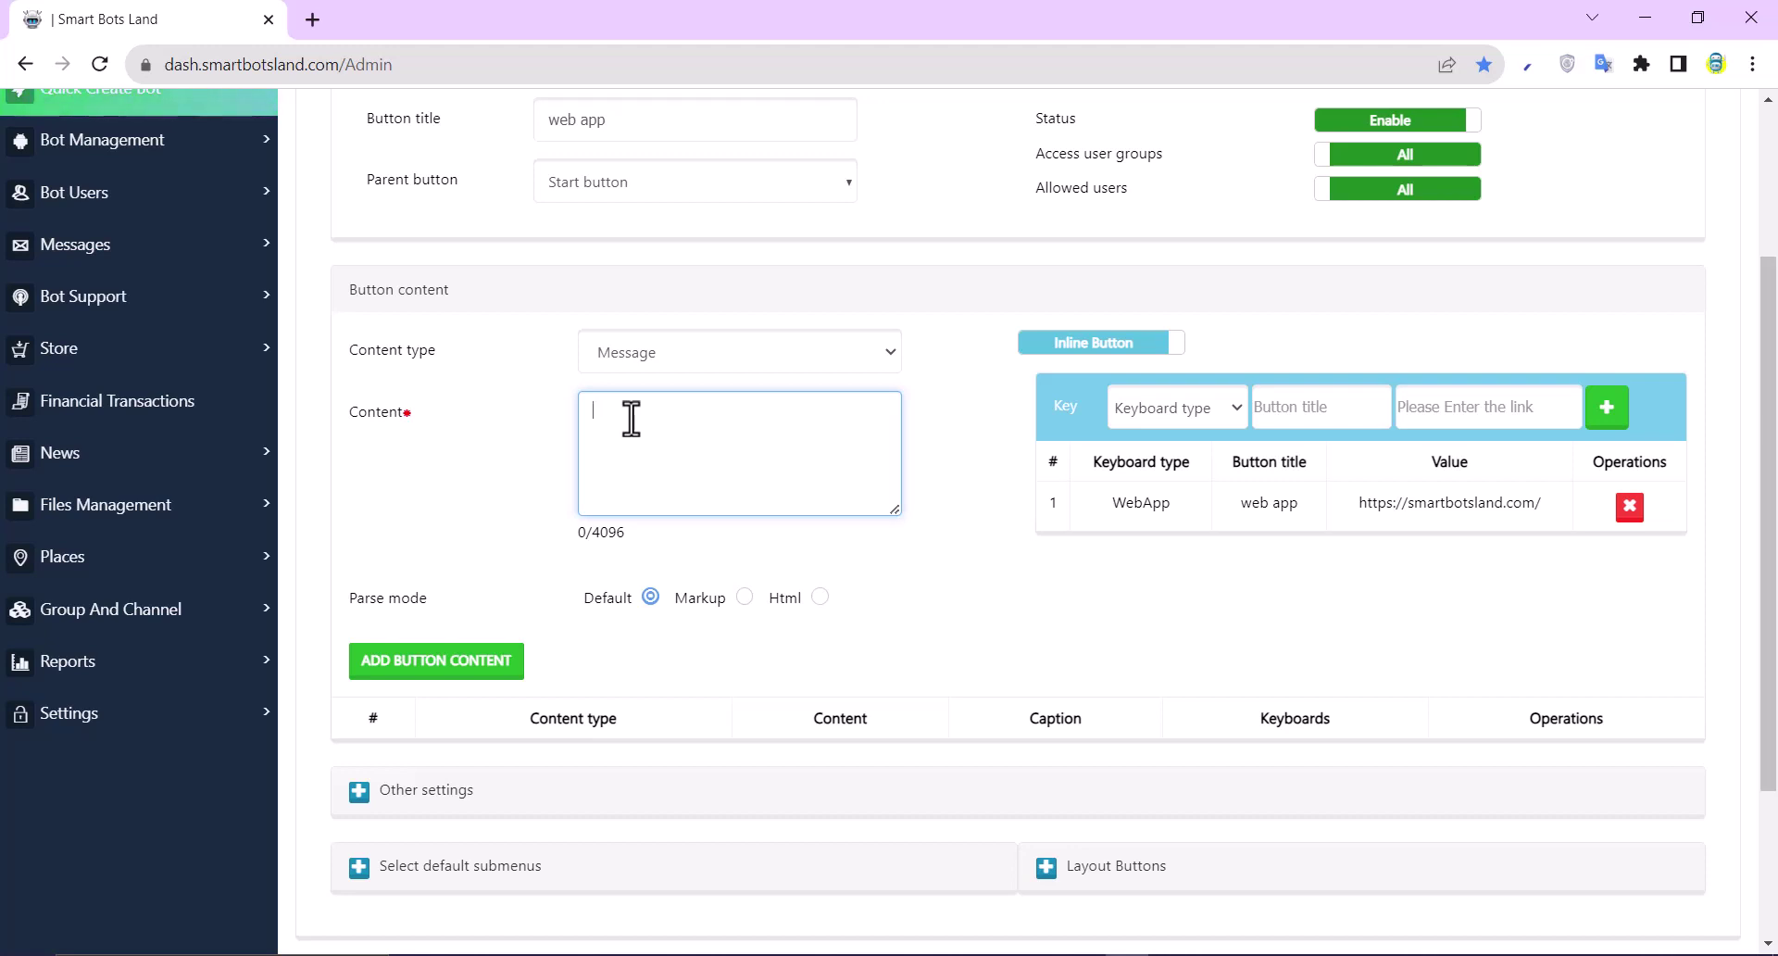
text(This is our website.)
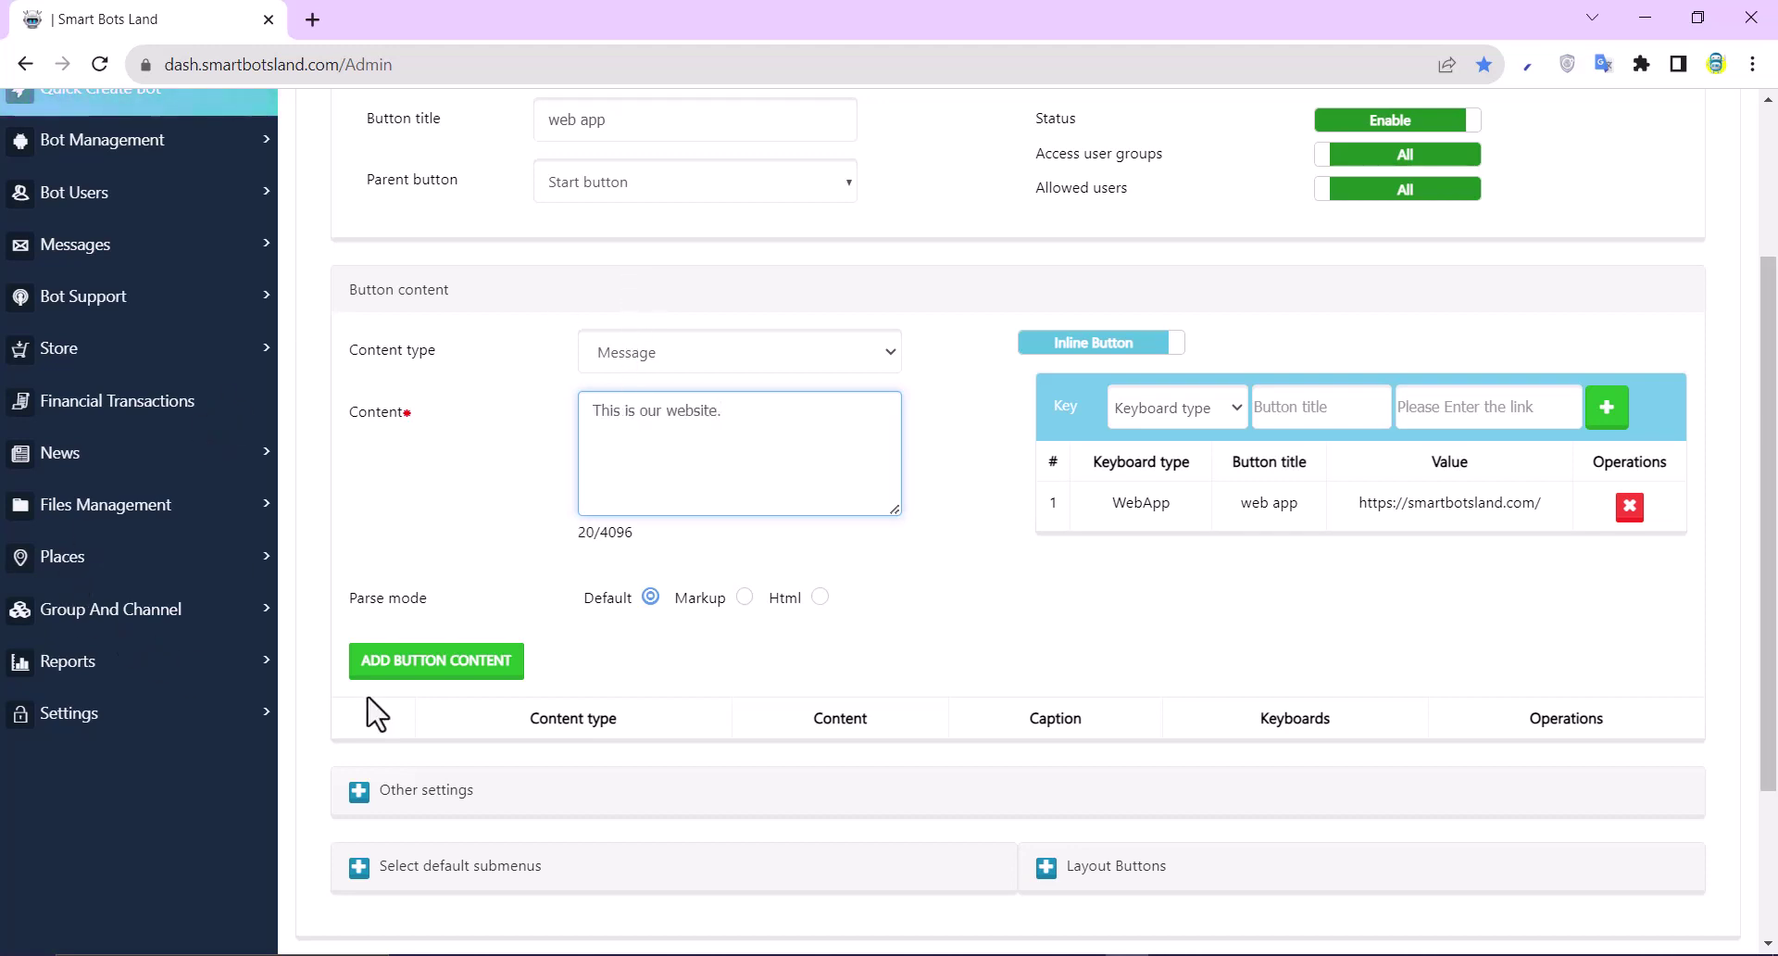
click(404, 662)
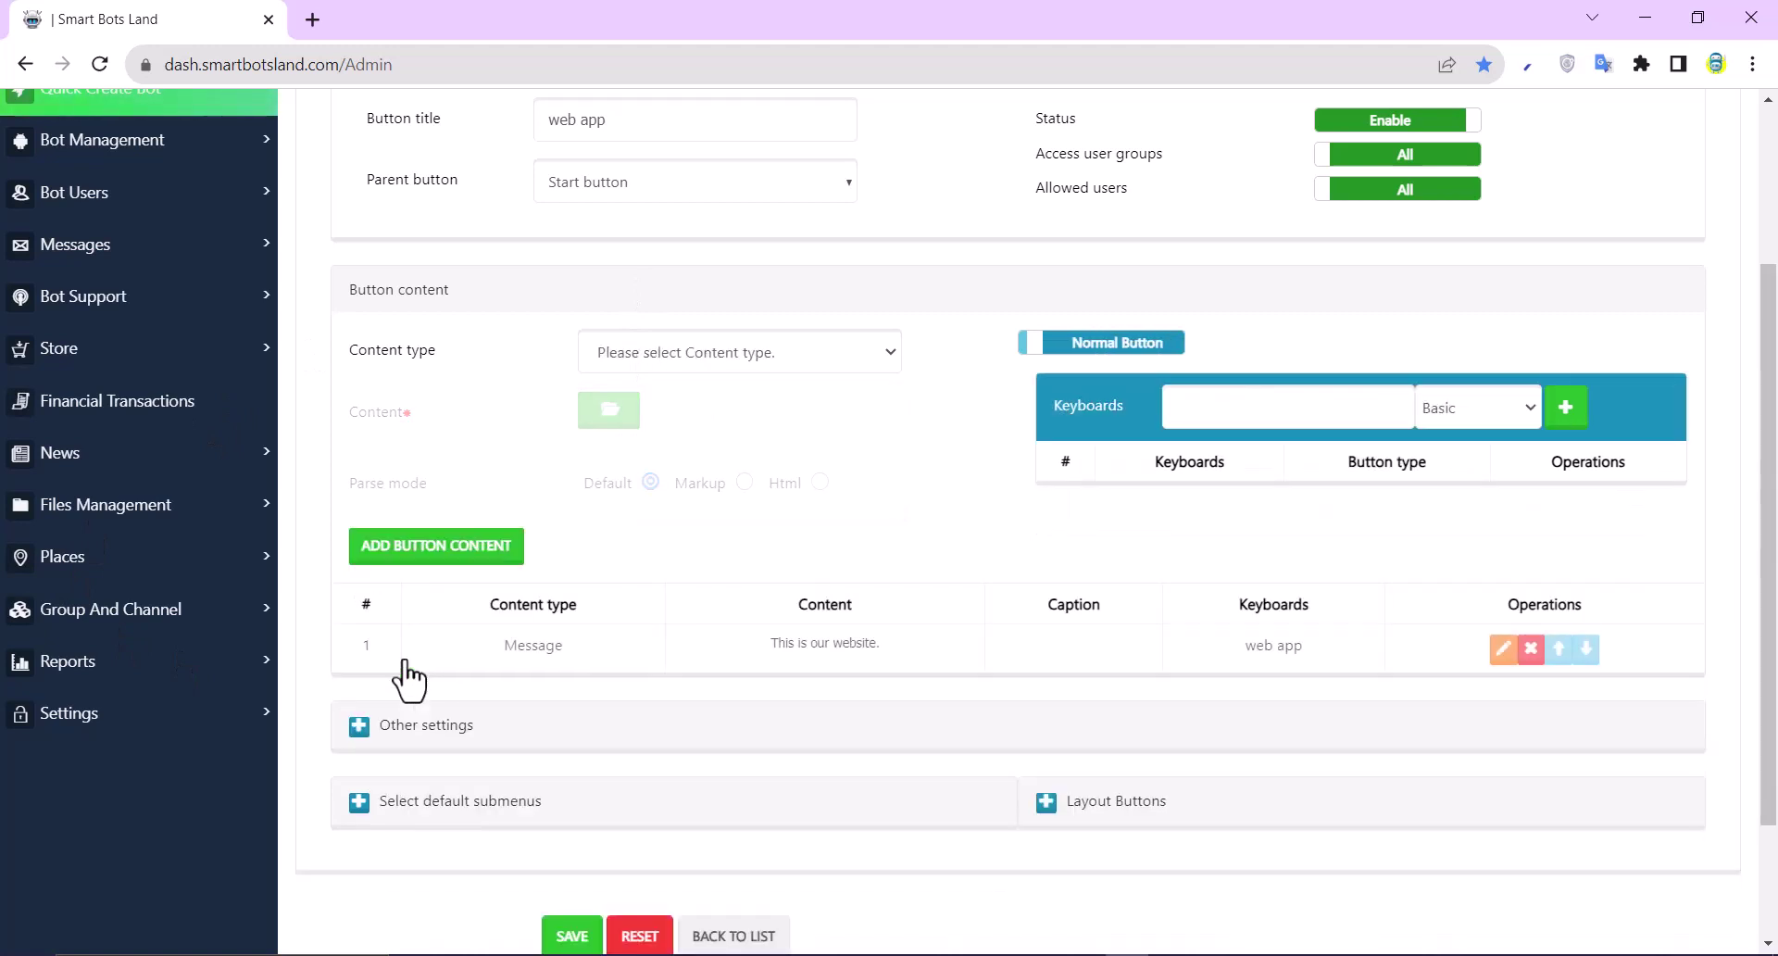
scroll(412, 677, down, 2)
click(570, 783)
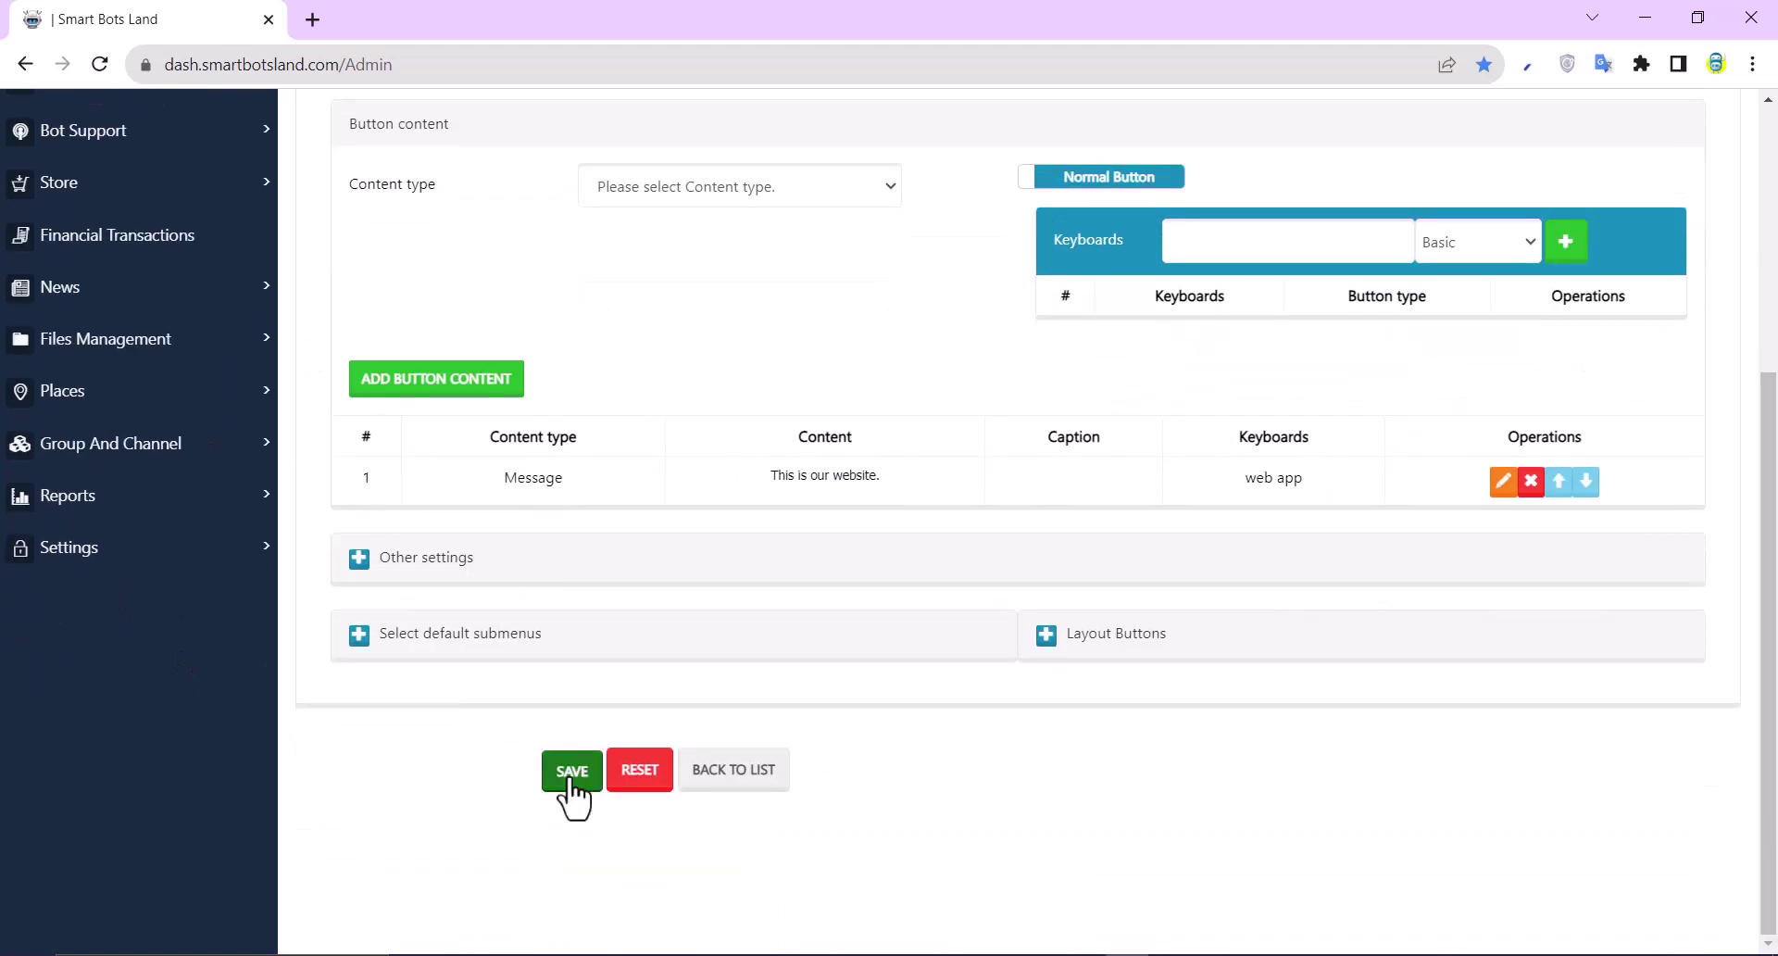
click(887, 665)
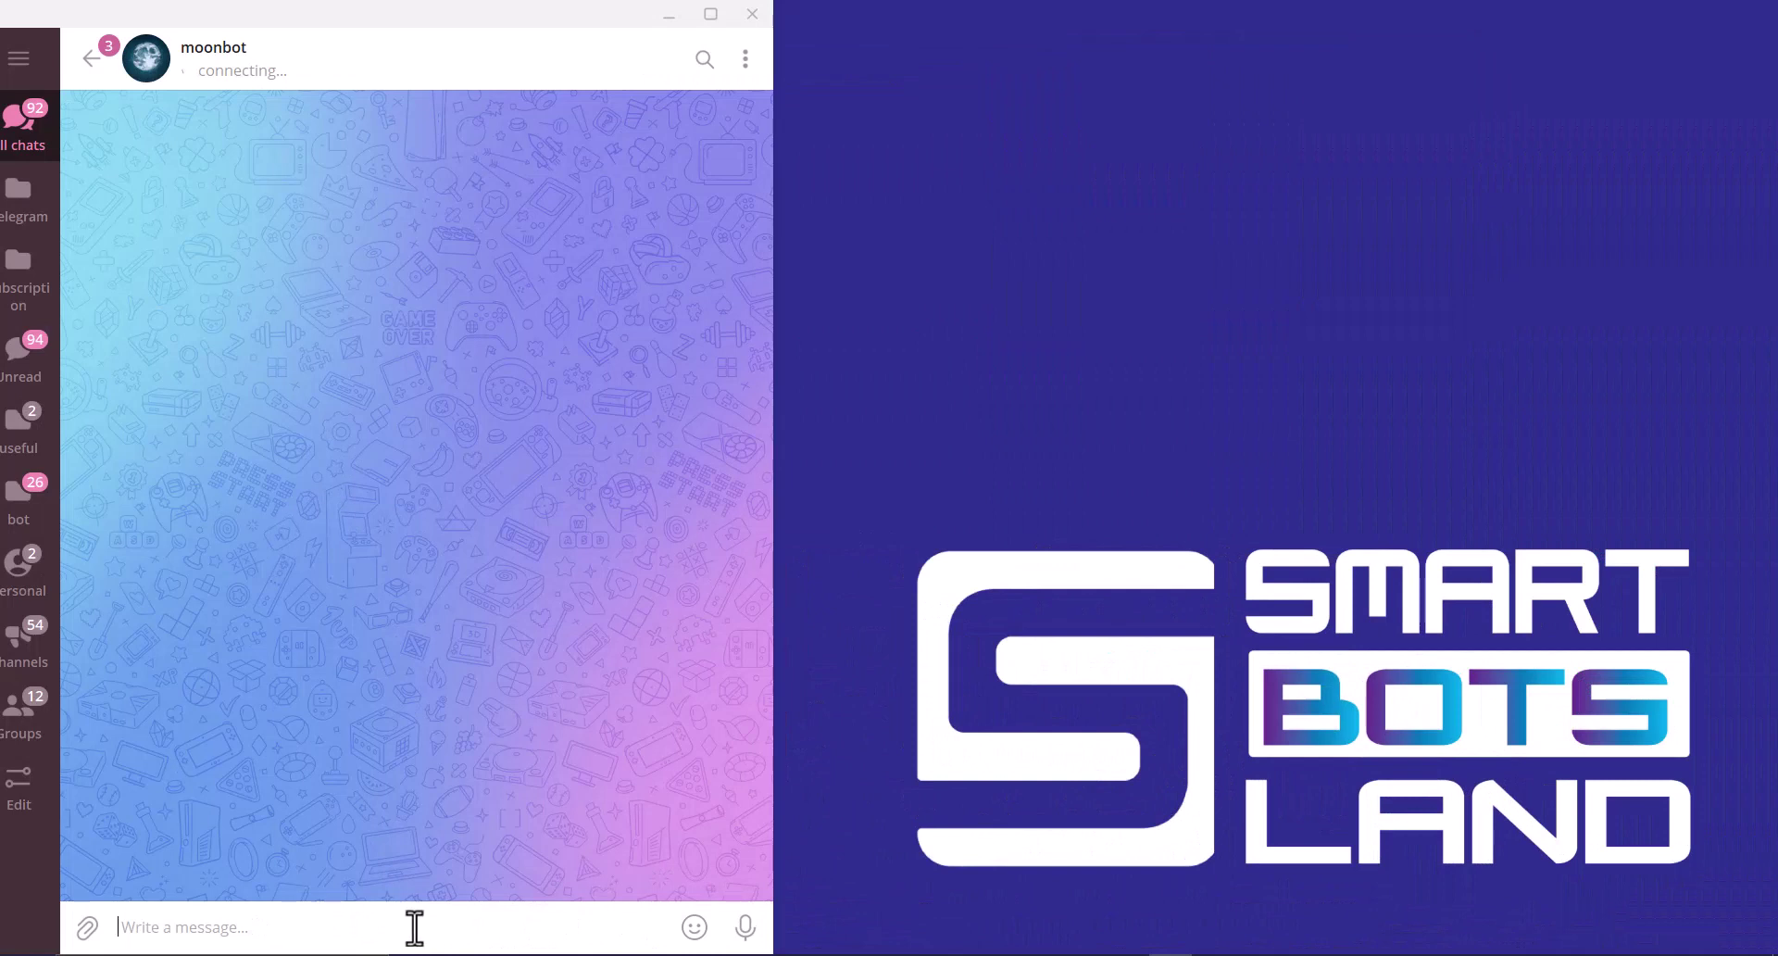
- Switch to the moonbot chat in Telegram and send the /start command
text(.)
key(BackSpace)
text(/start)
key(Return)
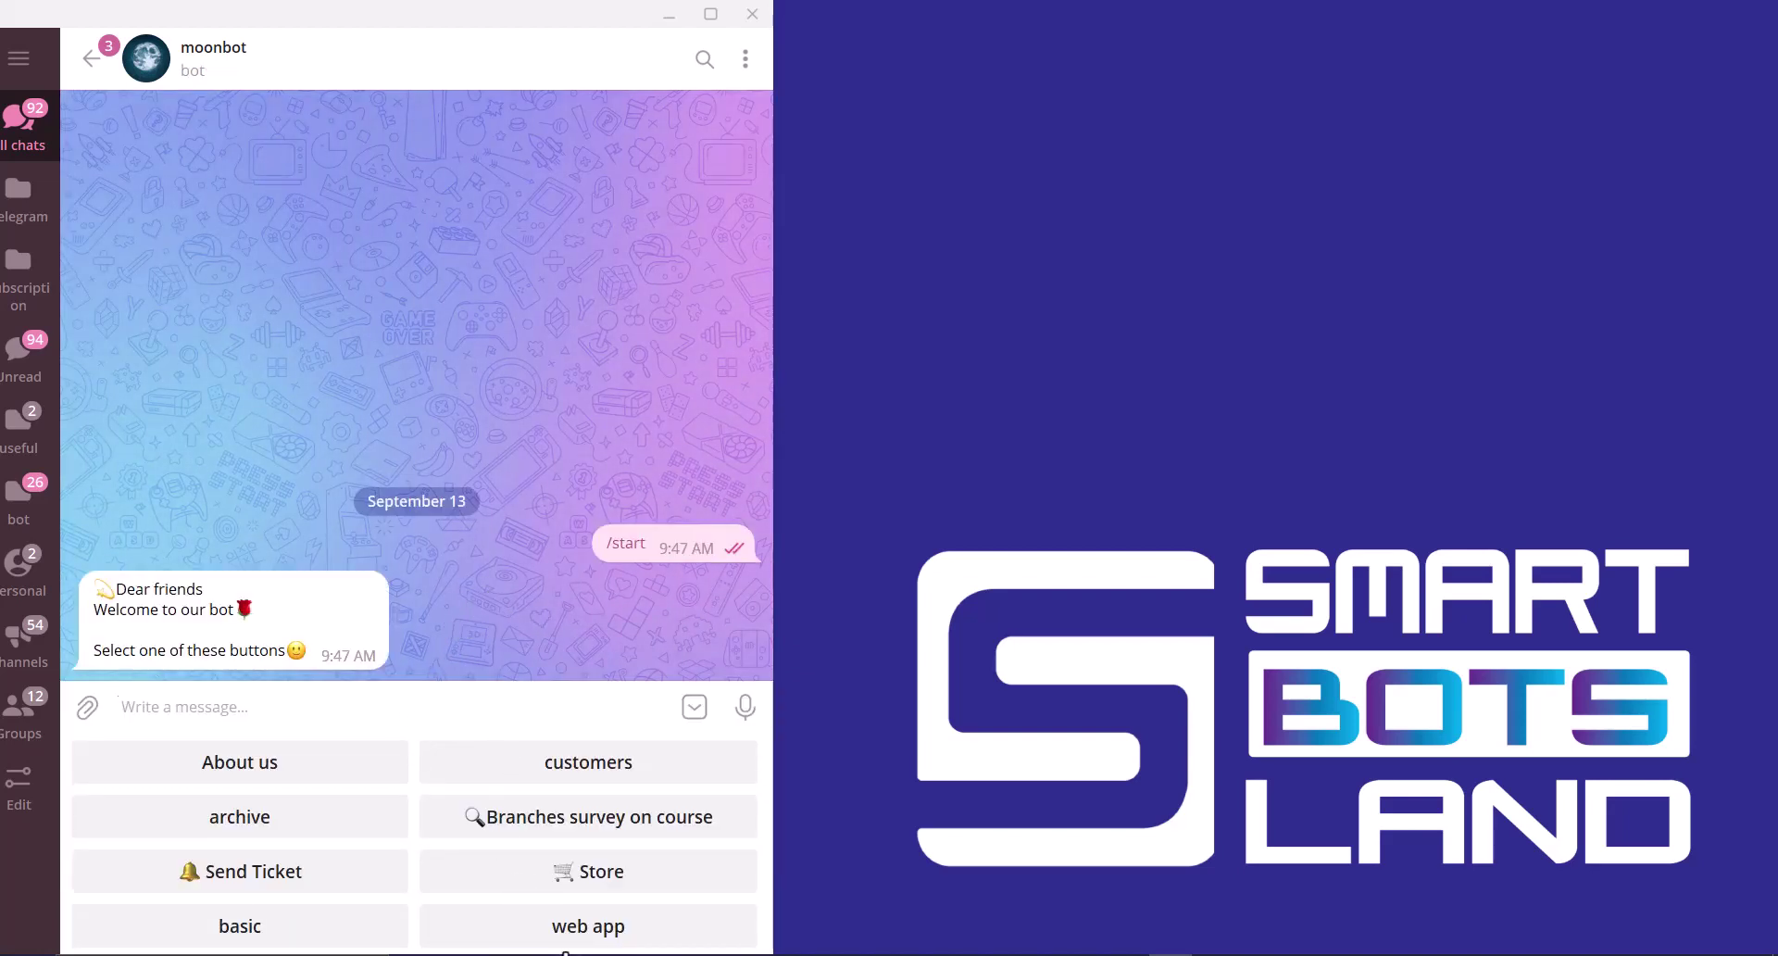
- Choose the bot's web app button, open the web app from its reply and accept the access request
click(580, 937)
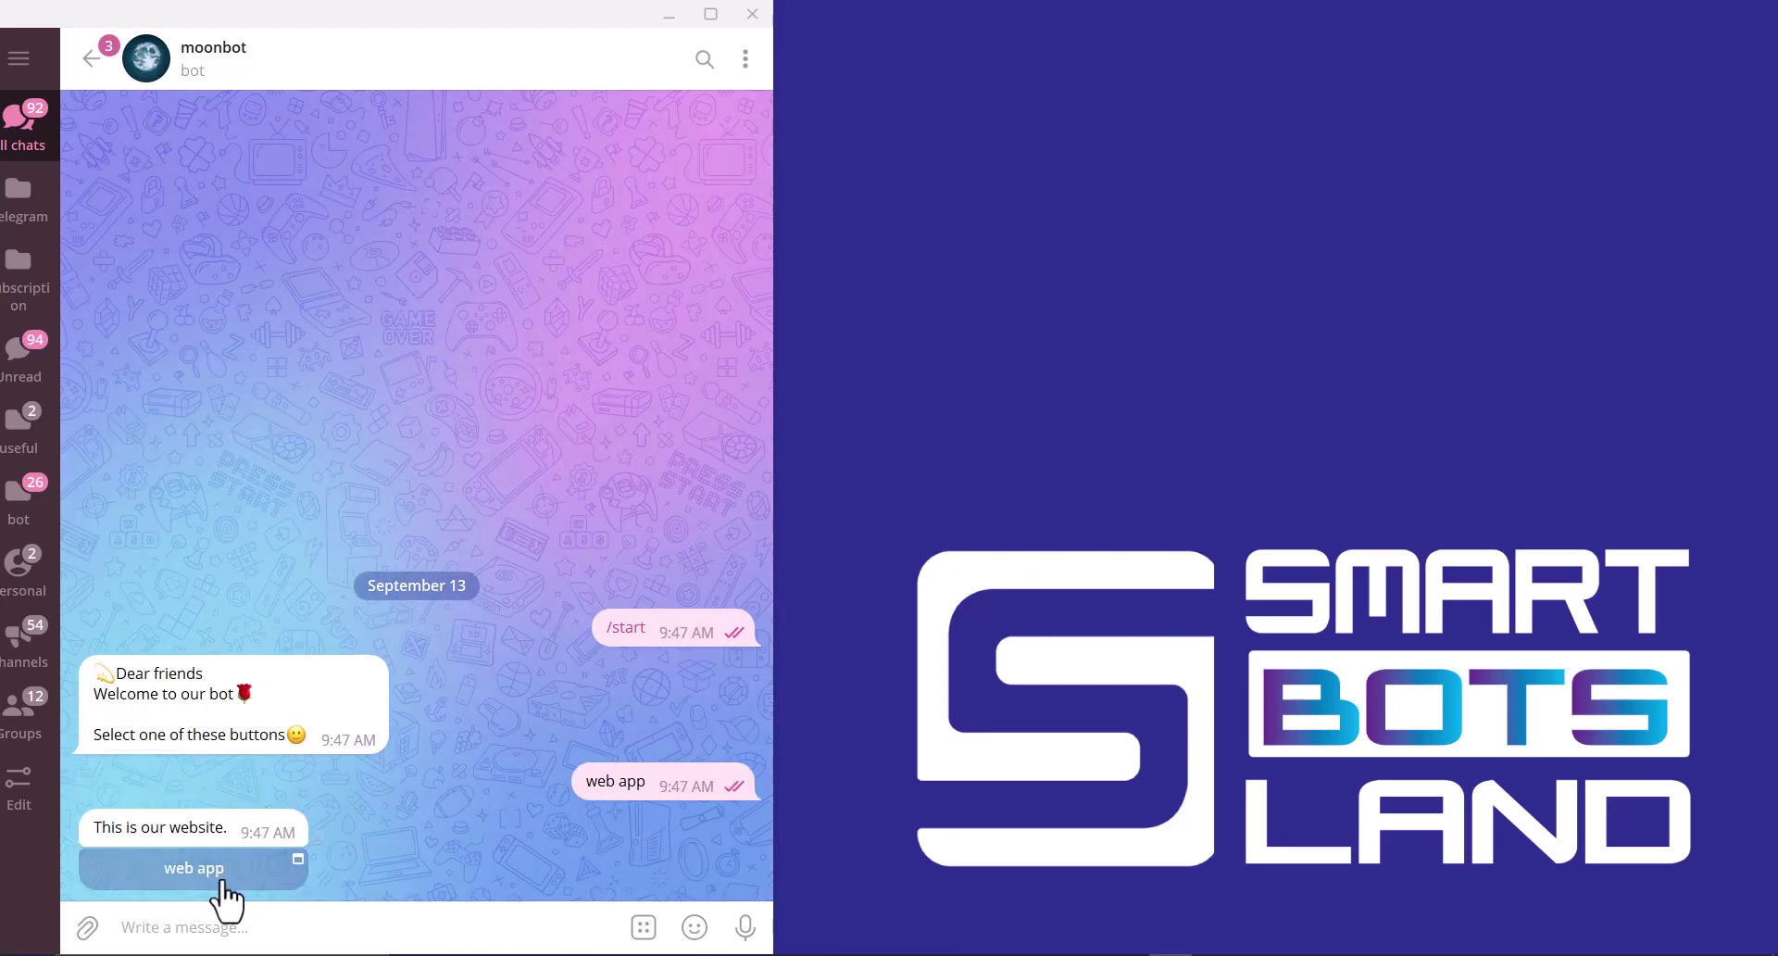
click(222, 885)
click(517, 581)
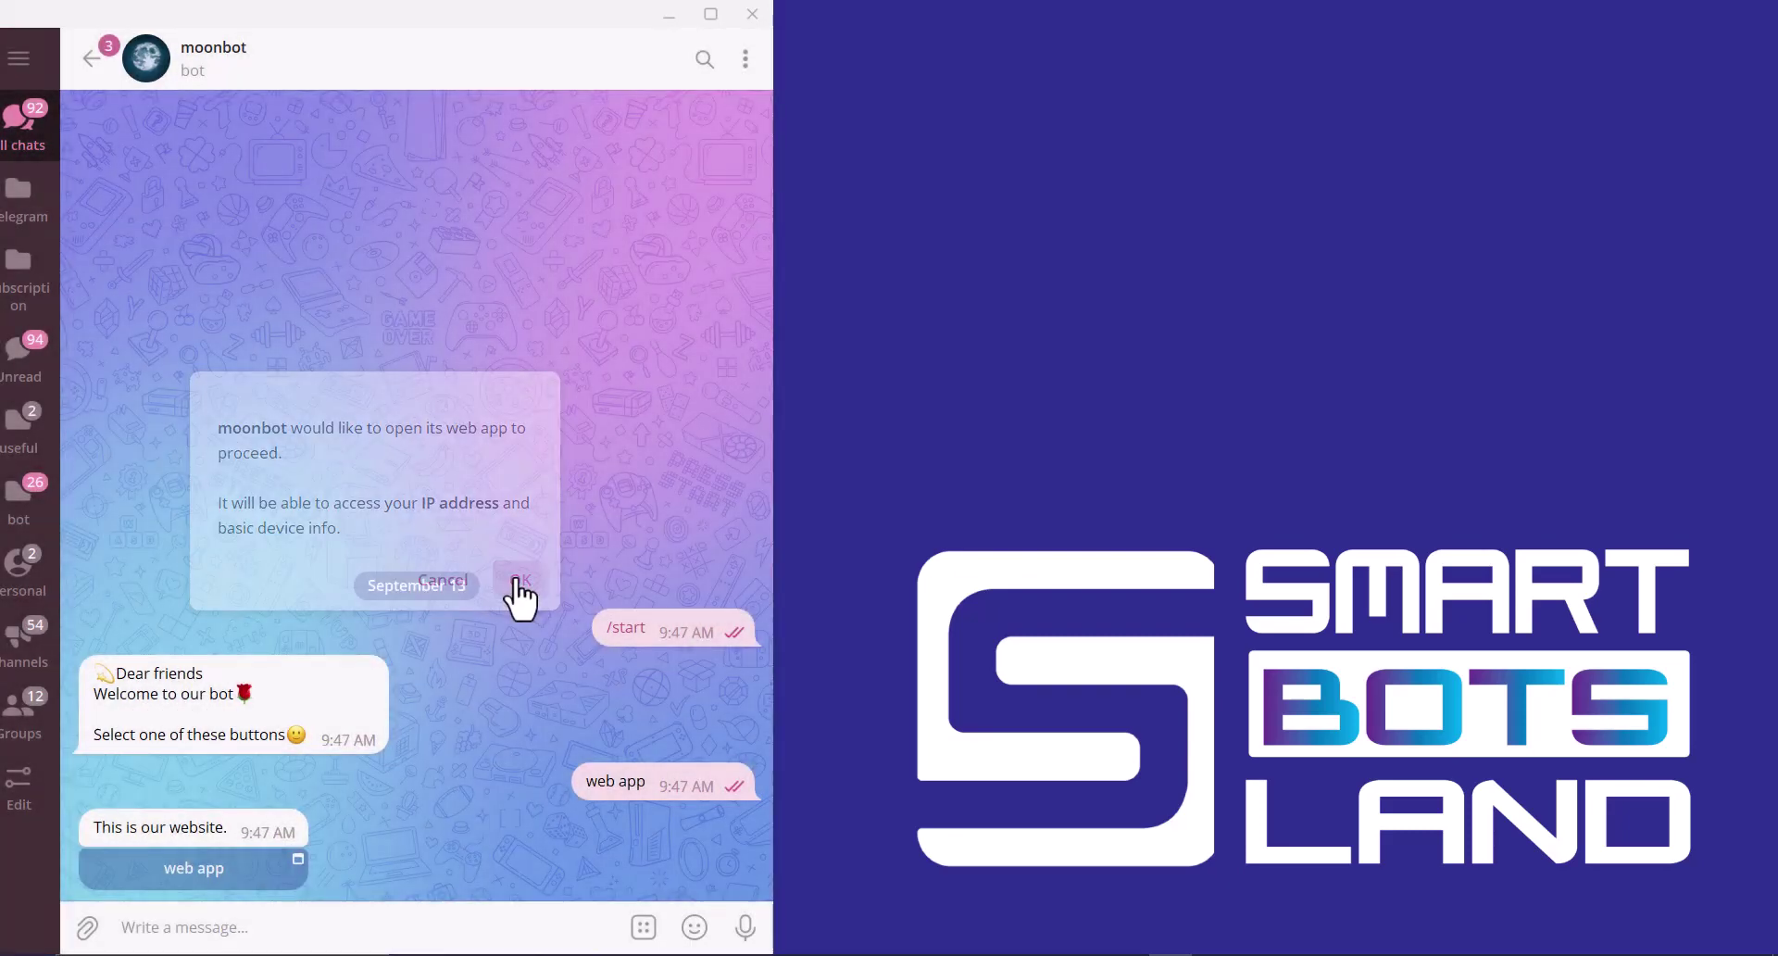